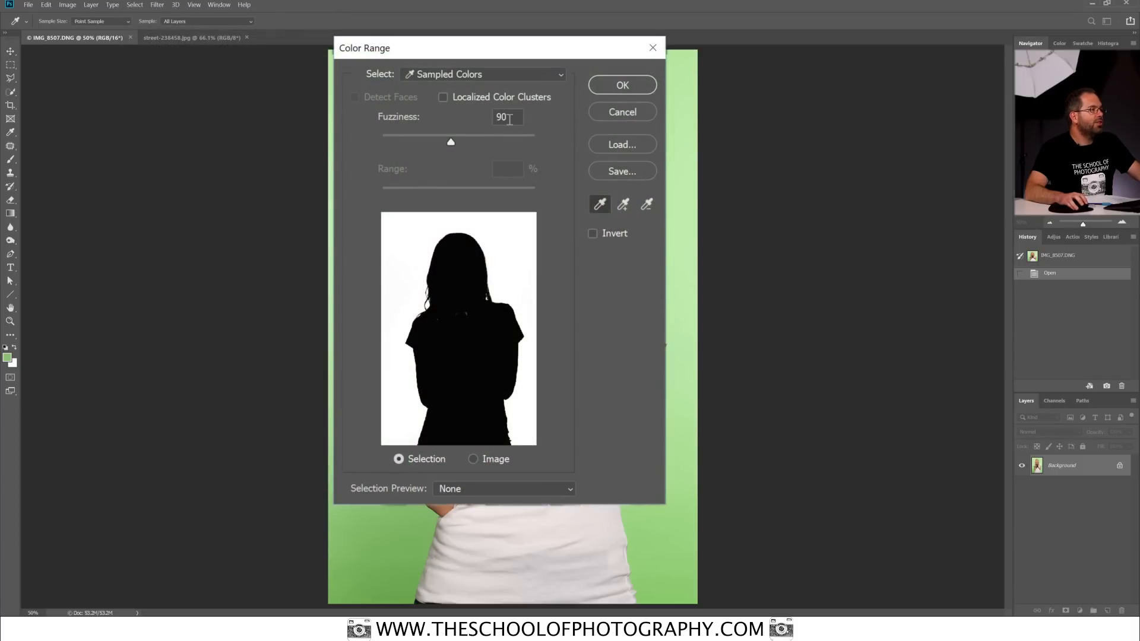
Set the Color Range fuzziness to 85.
left_click_drag(453, 140, 449, 140)
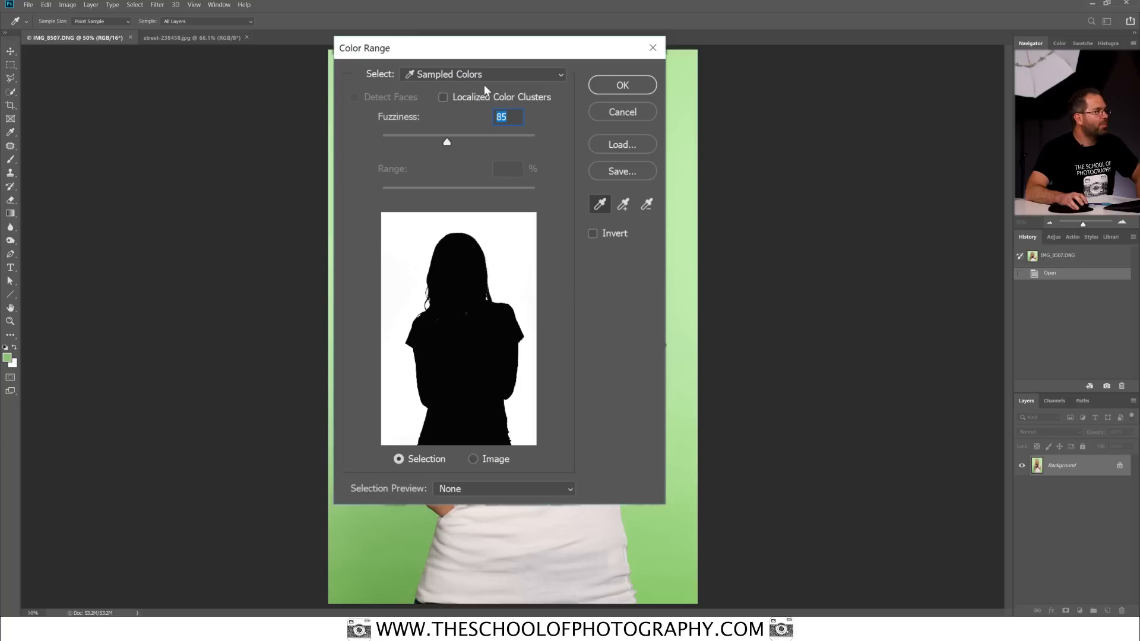
Try single color samples from several spots of the green backdrop and from the white shirt to compare the selection preview.
left_click(362, 292)
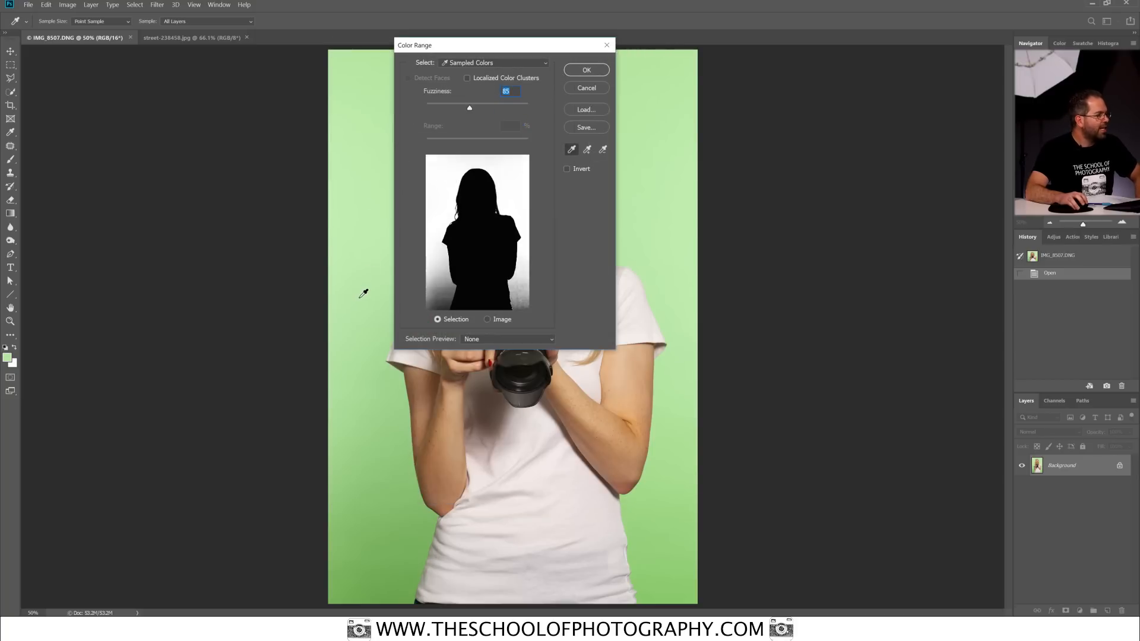
left_click(367, 499)
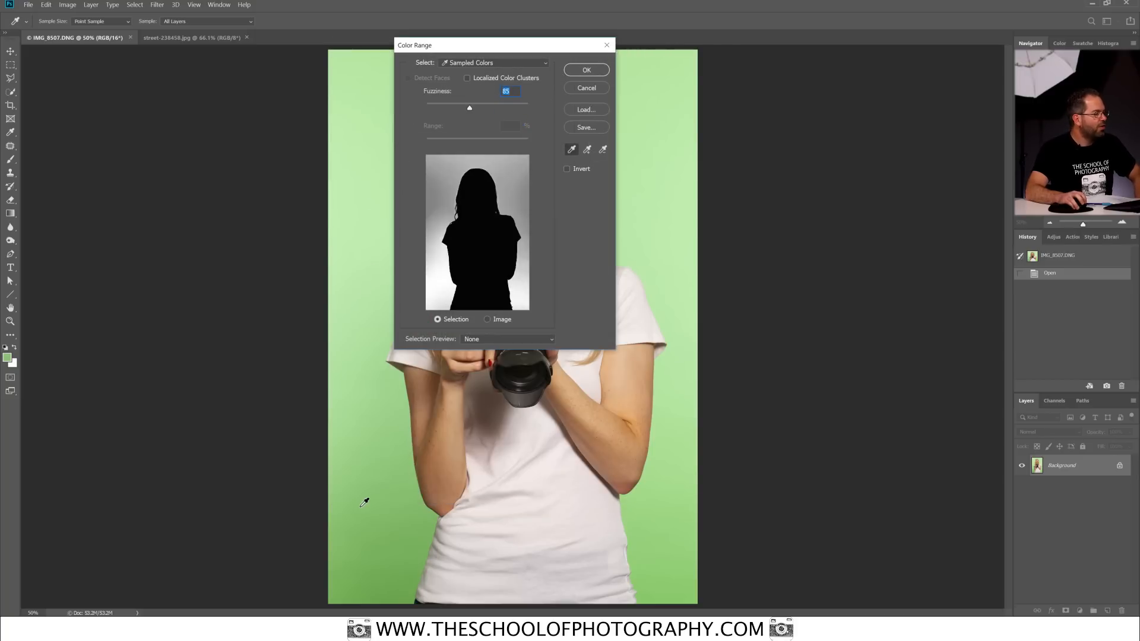
left_click(678, 567)
left_click(656, 137)
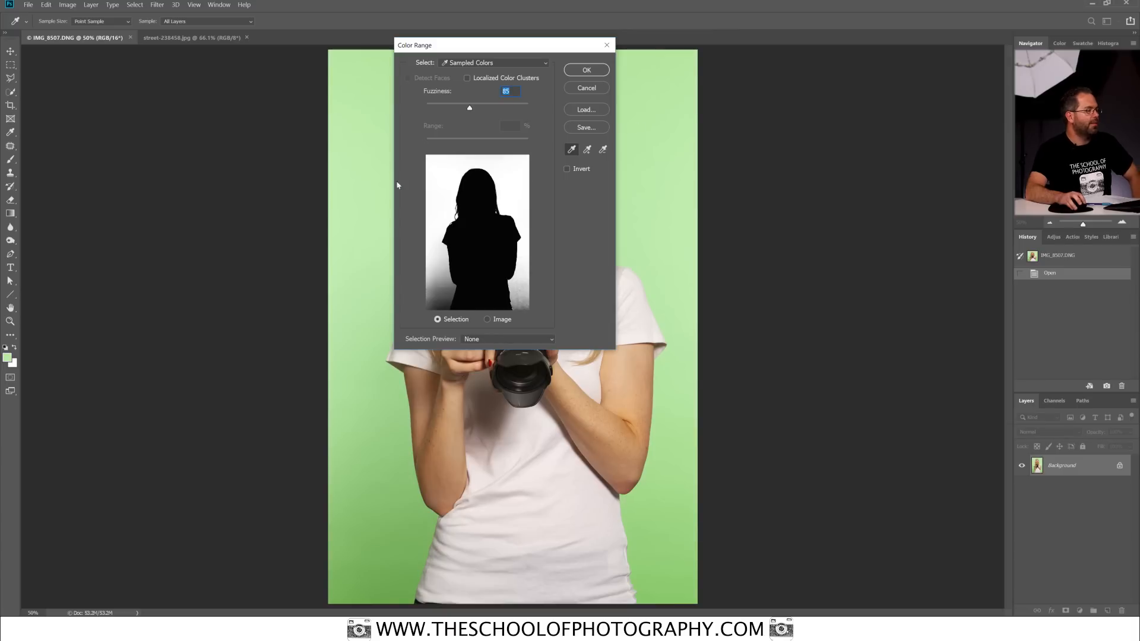
left_click(548, 506)
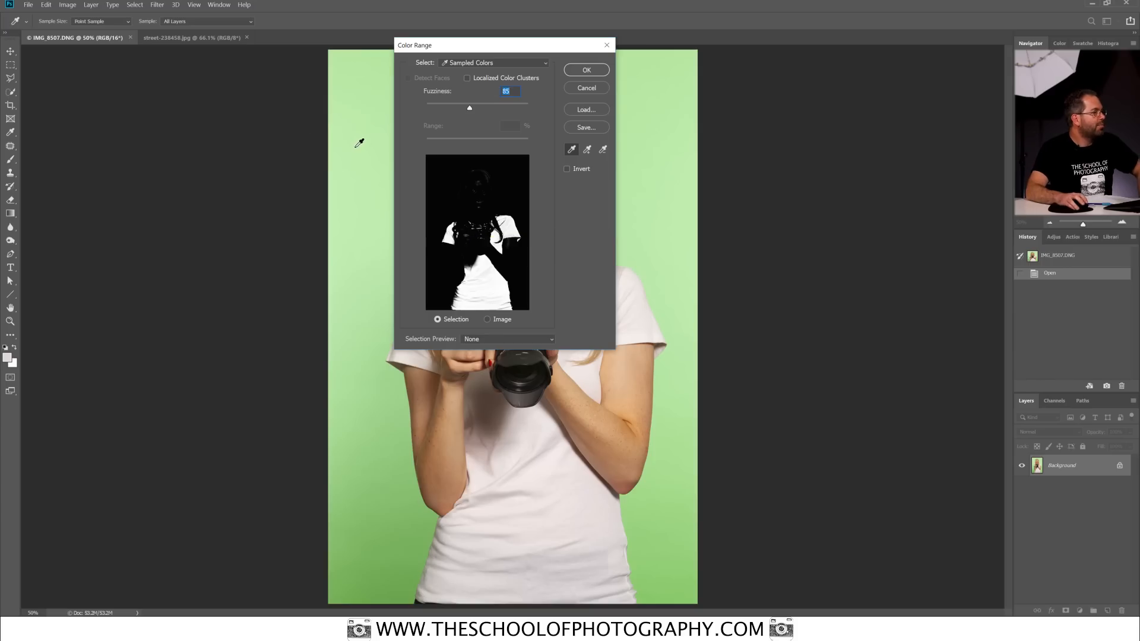
Sample the green backdrop, add samples from its other areas and corners, and apply the Color Range selection.
left_click(358, 145)
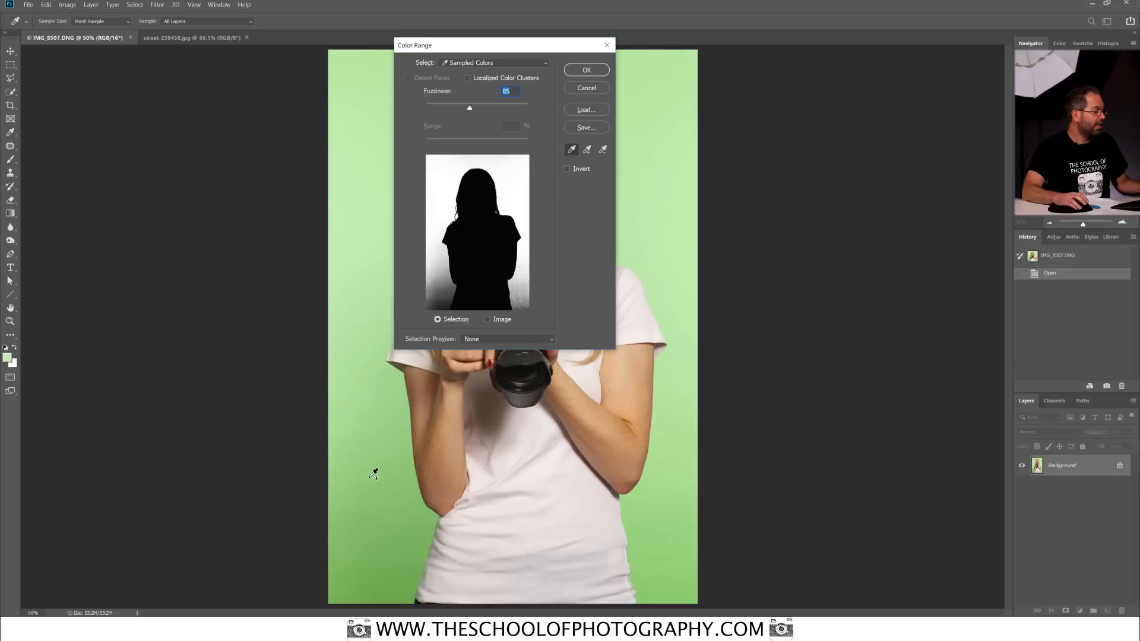
left_click(385, 485, "shift")
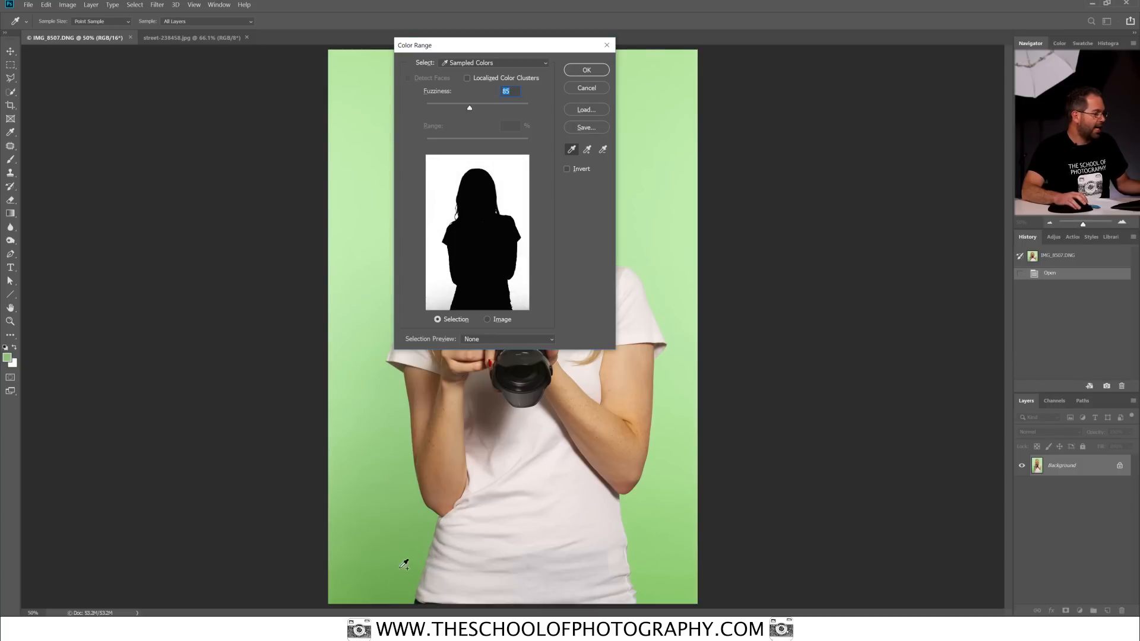
left_click(360, 588, "shift")
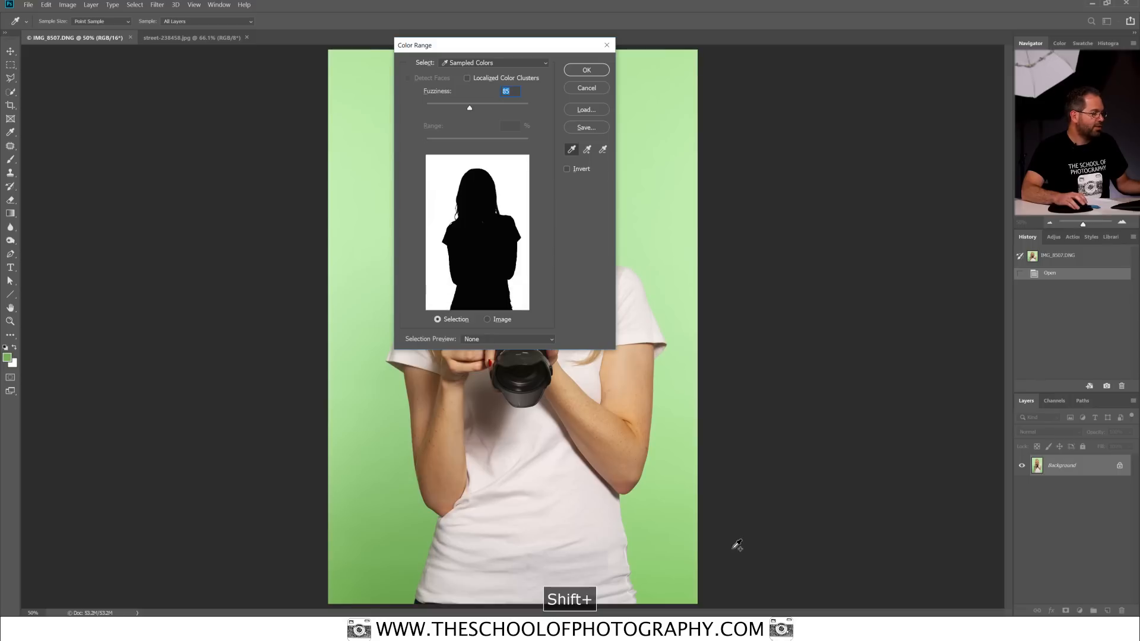
left_click(691, 57, "shift")
left_click(360, 73, "shift")
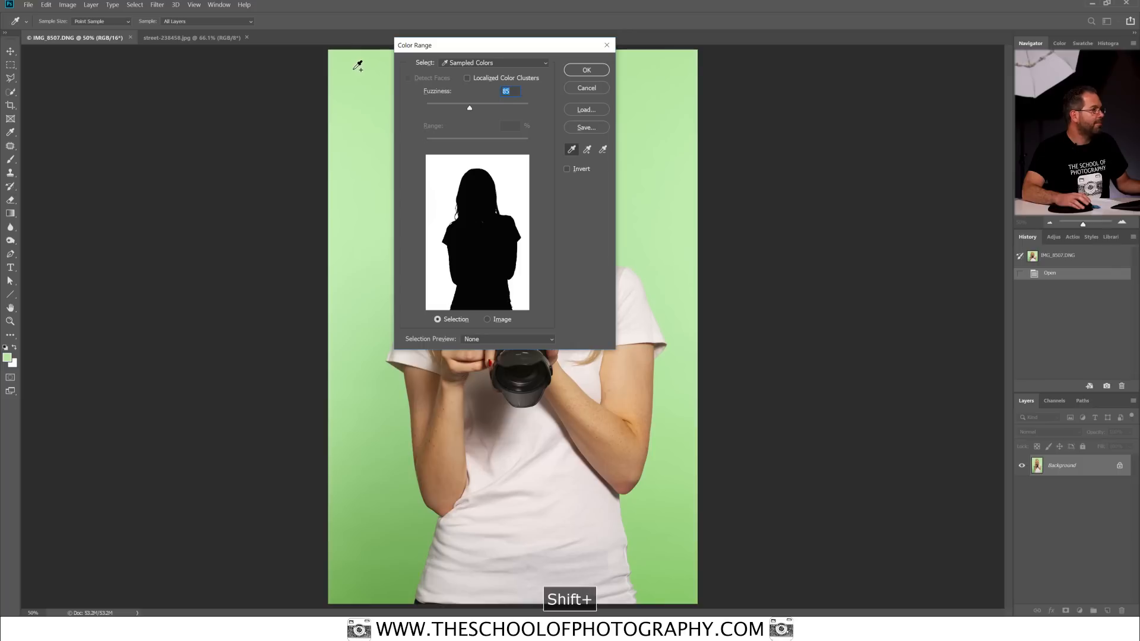
left_click(692, 334, "shift")
left_click(685, 593, "shift")
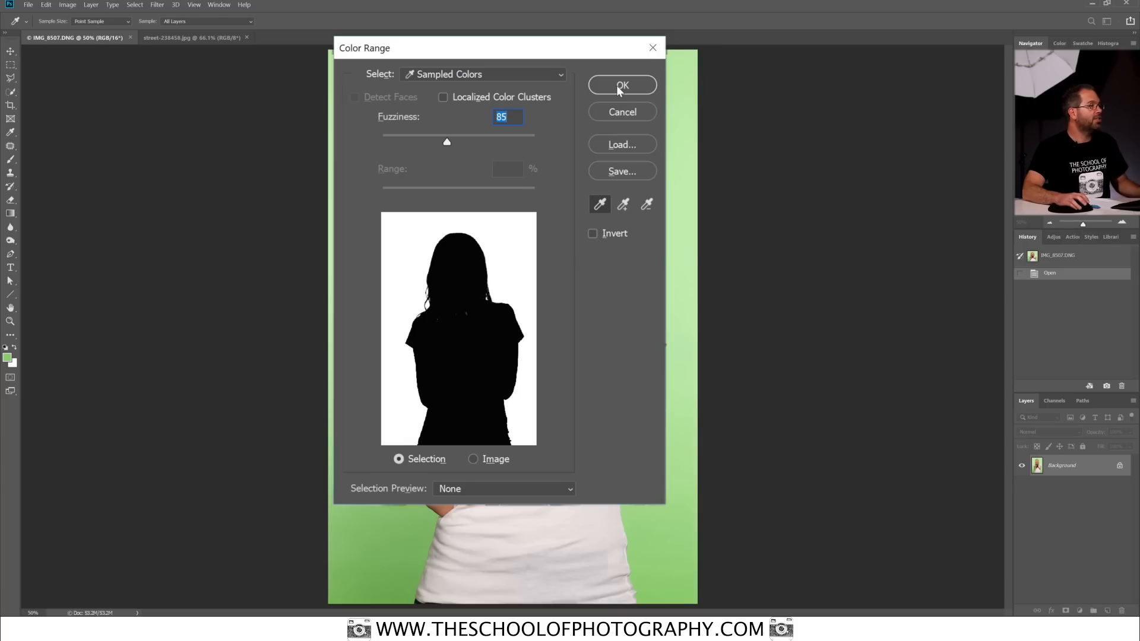
left_click(619, 89)
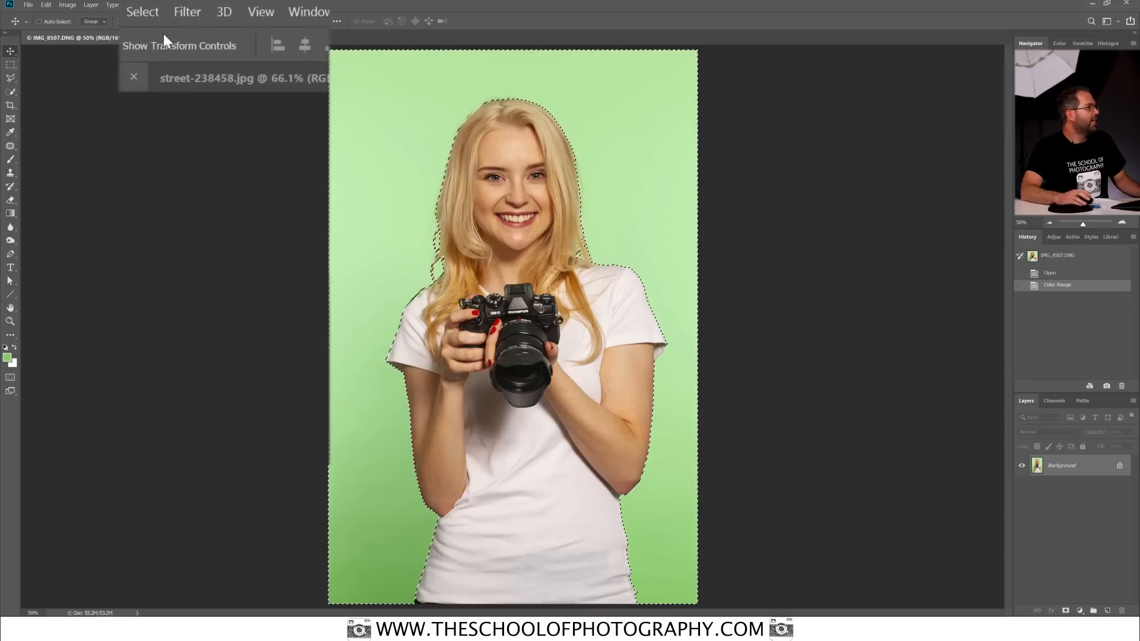
Open Select and Mask for the backdrop selection and set its view mode to Black & White.
left_click(151, 14)
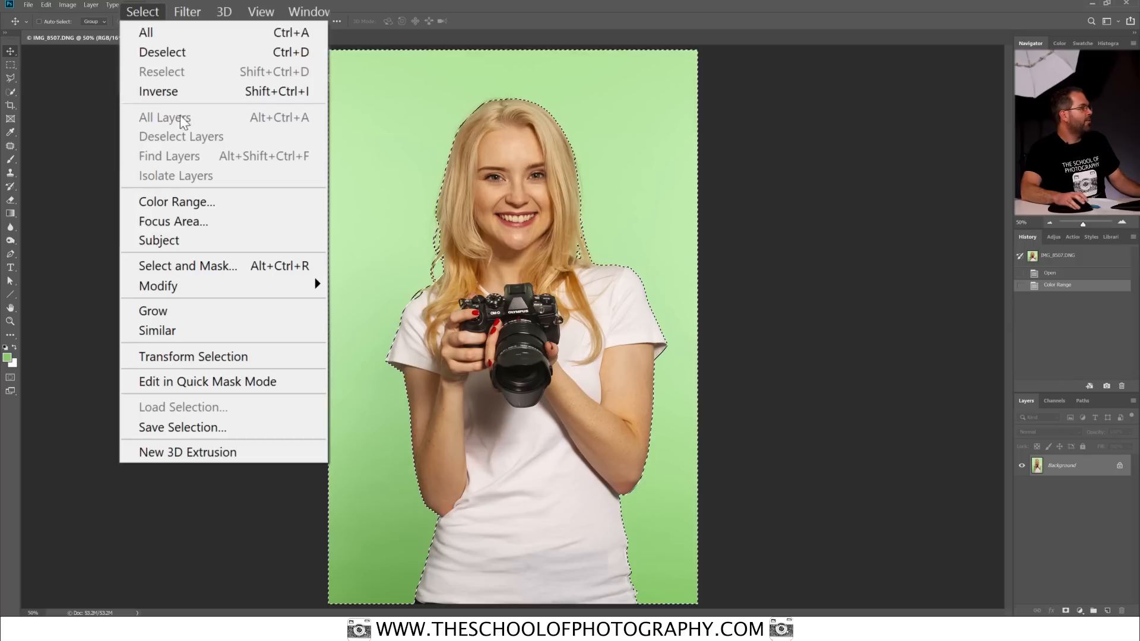
left_click(235, 268)
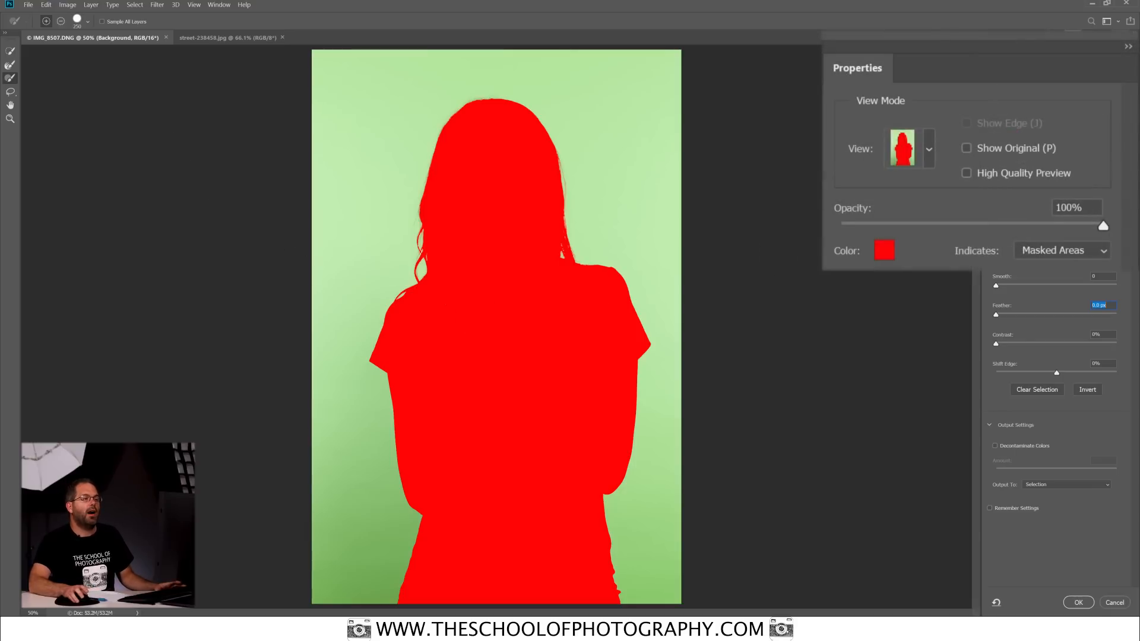
left_click(927, 151)
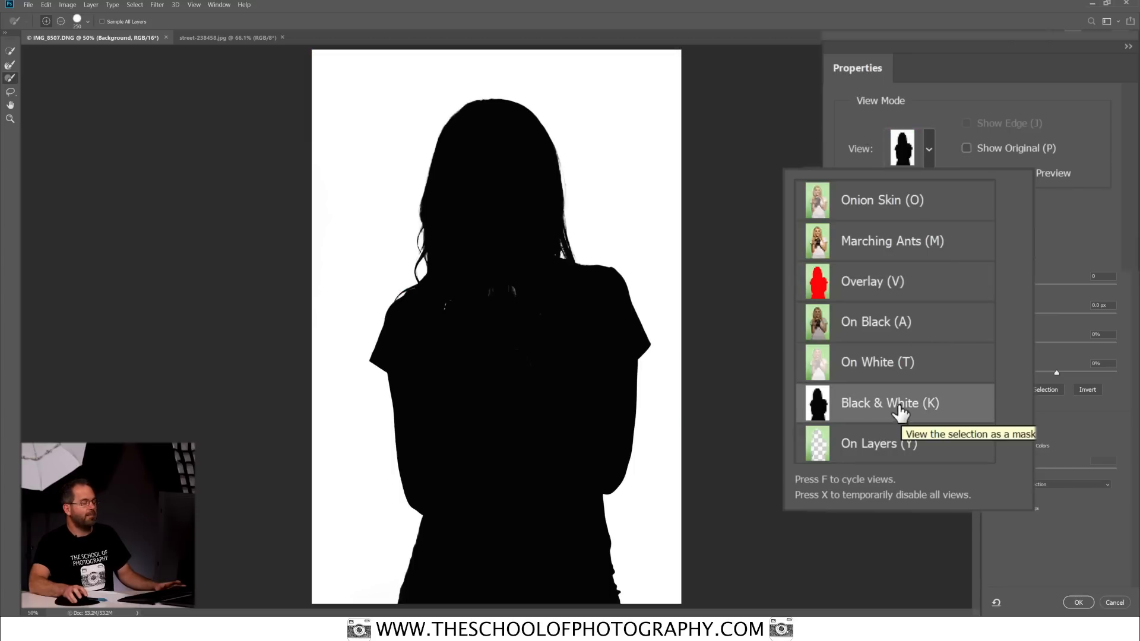
left_click(926, 151)
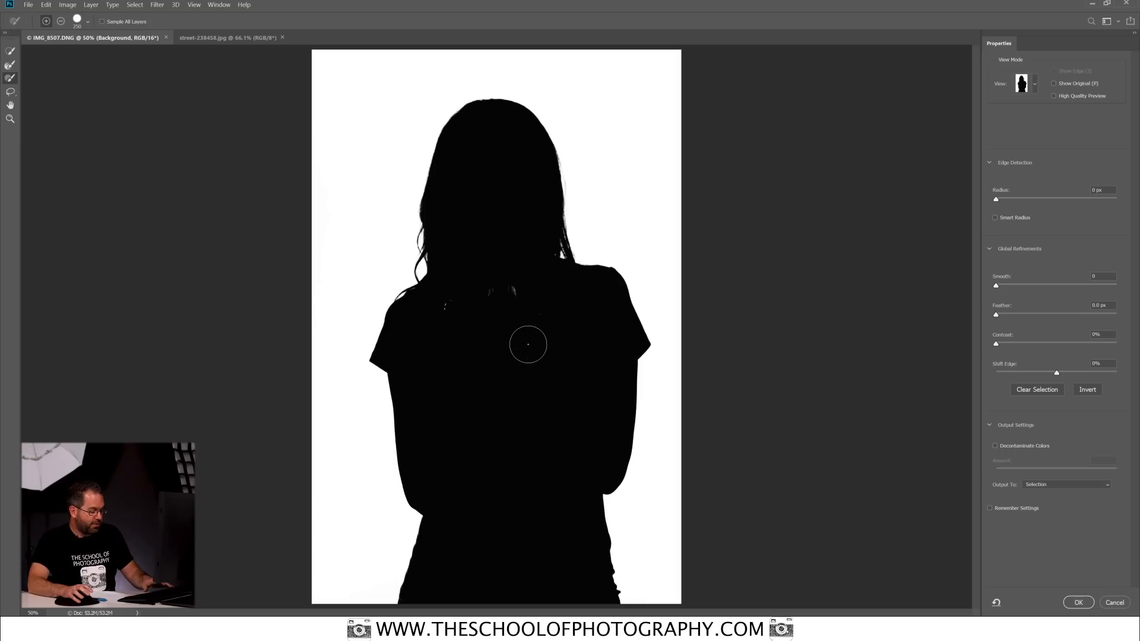
Brush the stray light specks inside the woman's silhouette out of the selection with the brush in subtract mode.
key("ctrl+equal")
key("ctrl+equal")
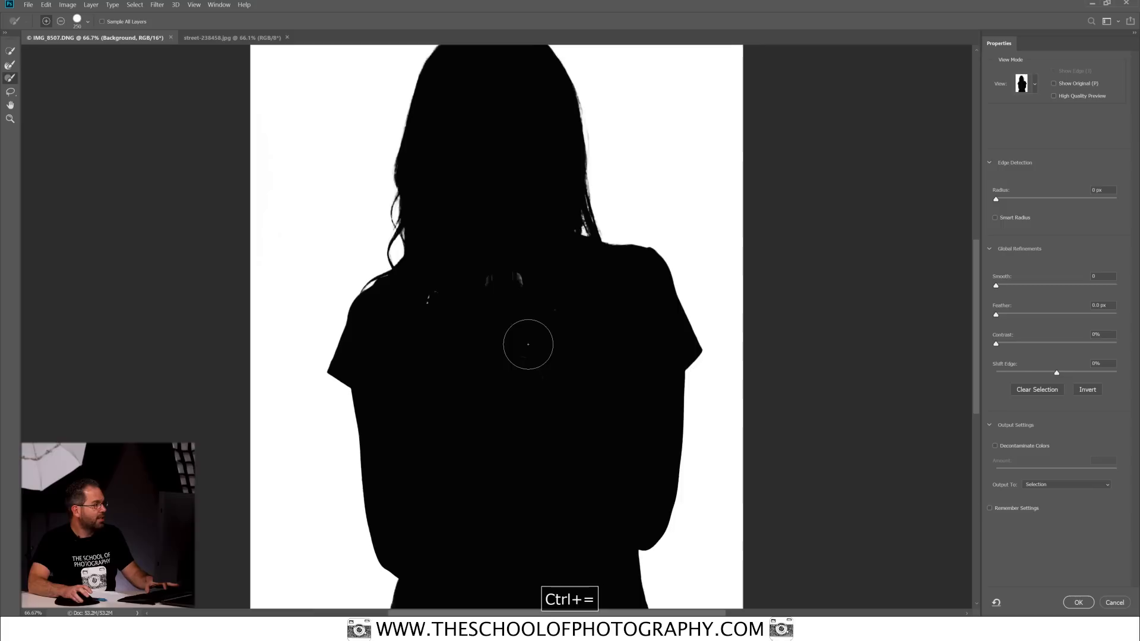
key("ctrl+equal")
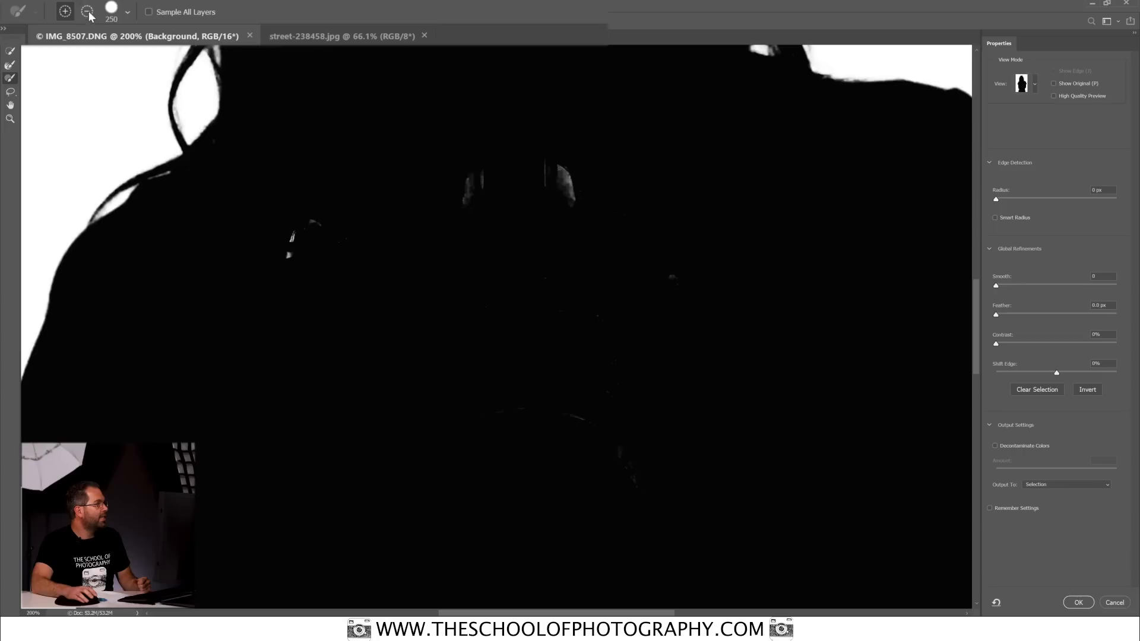
left_click(87, 13)
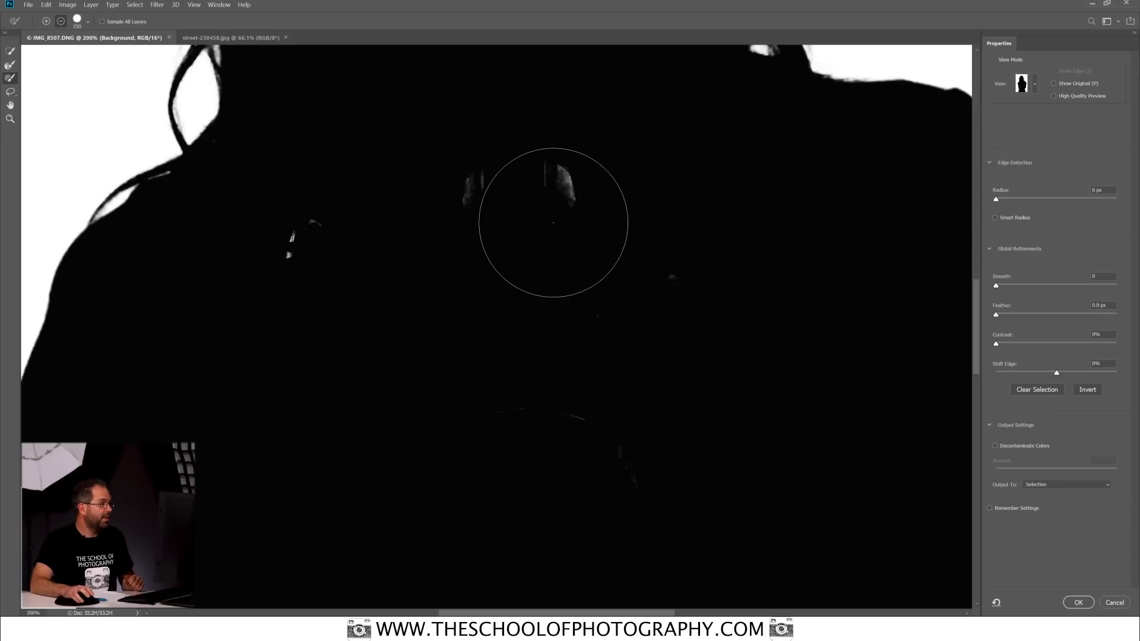
mouse_move(564, 216)
left_mouse_down()
mouse_move(506, 206)
mouse_move(476, 242)
left_mouse_up()
mouse_move(466, 362)
left_mouse_down()
mouse_move(593, 386)
mouse_move(642, 364)
left_mouse_up()
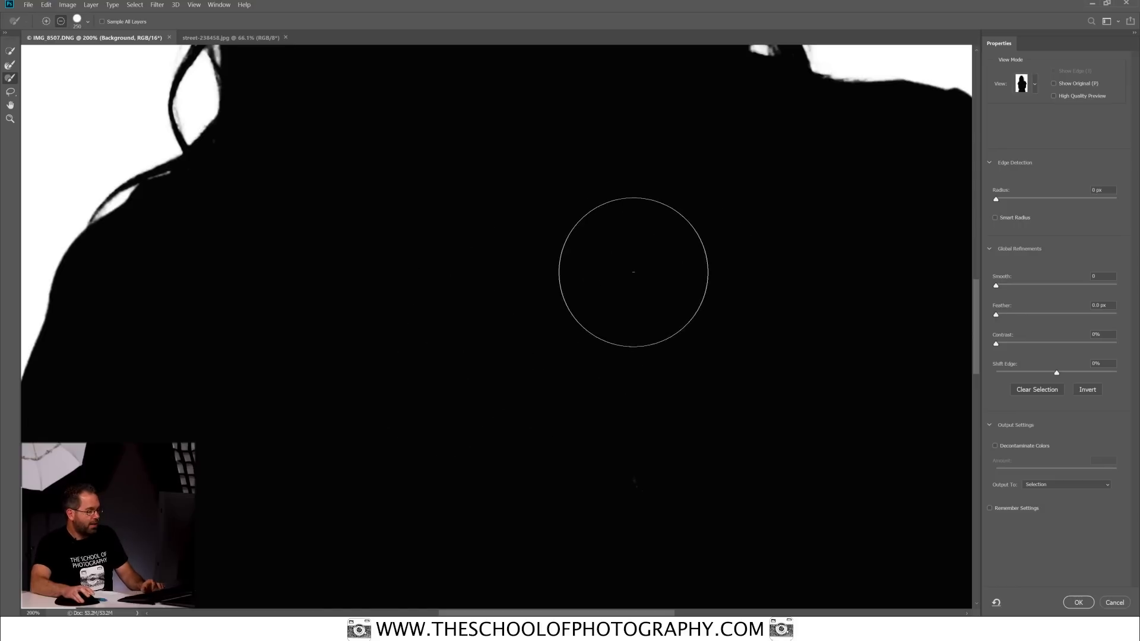
key("space")
mouse_move(626, 265)
left_mouse_down()
mouse_move(592, 257)
mouse_move(597, 336)
left_mouse_up()
left_click_drag(584, 194, 603, 341)
left_click_drag(570, 112, 598, 296)
mouse_move(592, 222)
left_mouse_down()
mouse_move(590, 364)
mouse_move(671, 392)
mouse_move(564, 364)
mouse_move(511, 407)
mouse_move(550, 359)
mouse_move(572, 350)
mouse_move(593, 386)
mouse_move(541, 521)
mouse_move(543, 592)
left_mouse_up()
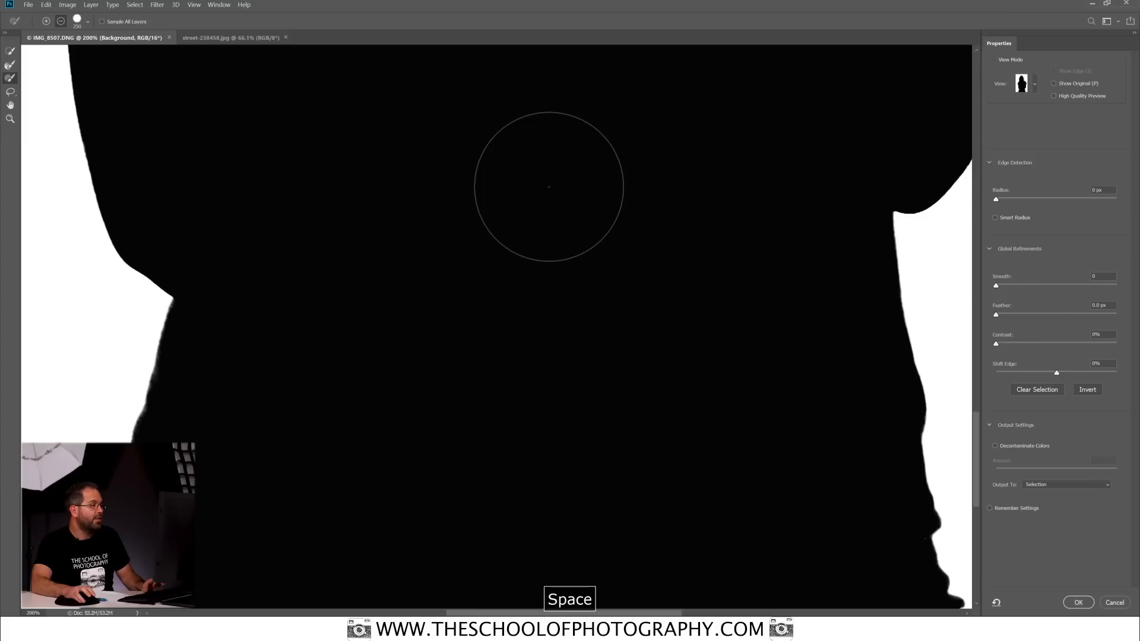
mouse_move(552, 158)
left_mouse_down()
mouse_move(546, 406)
mouse_move(491, 526)
mouse_move(511, 507)
left_mouse_up()
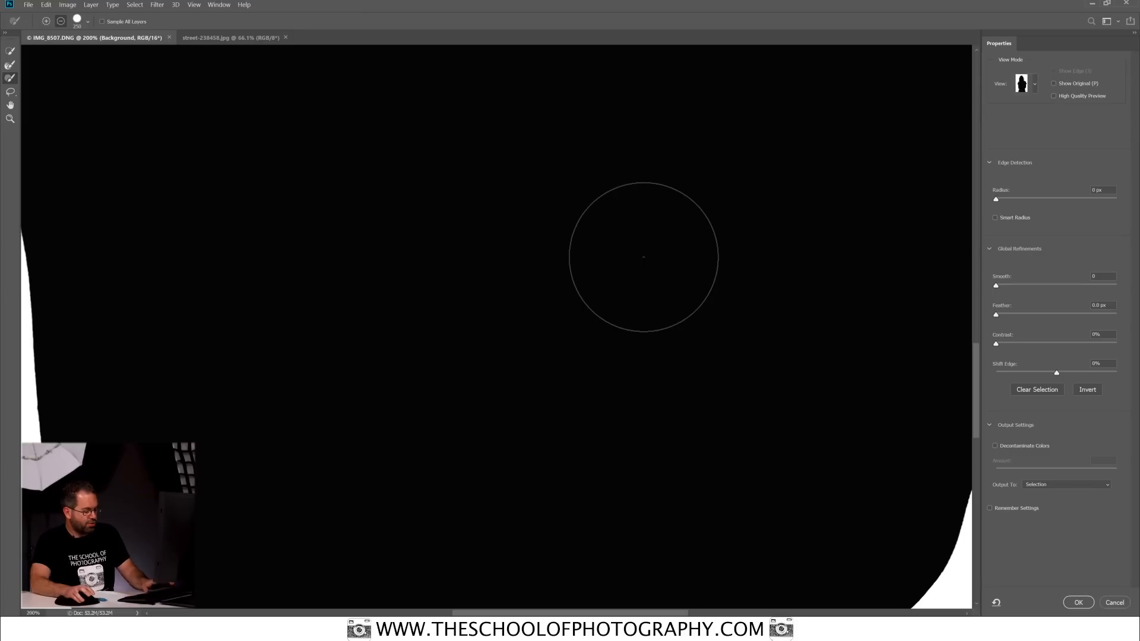
key("ctrl+minus")
key("ctrl+minus")
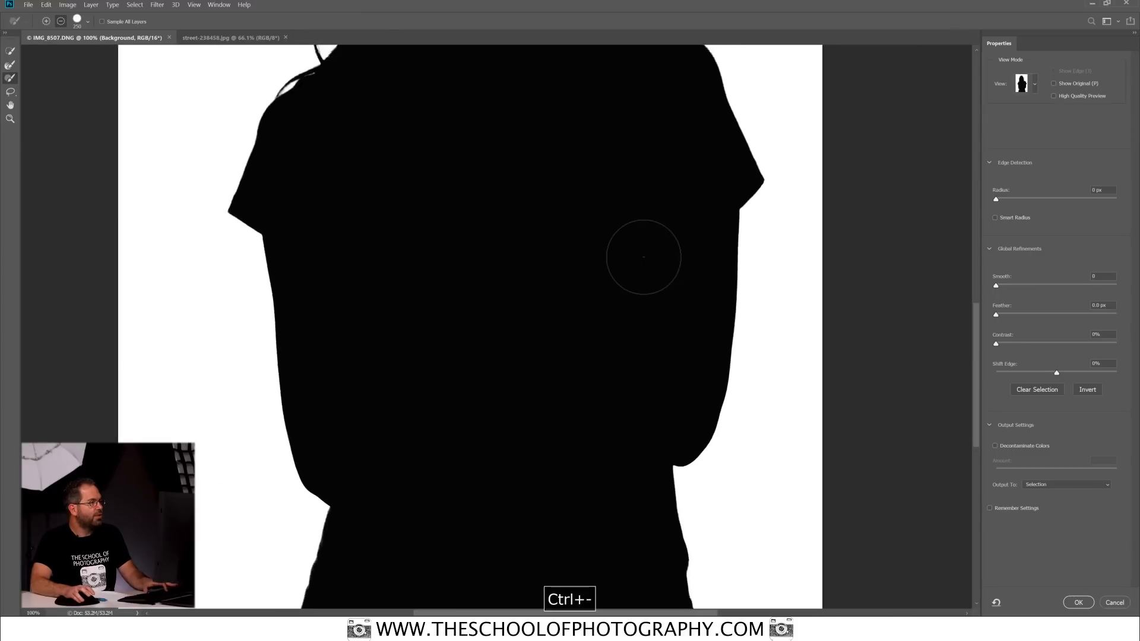
key("ctrl+minus")
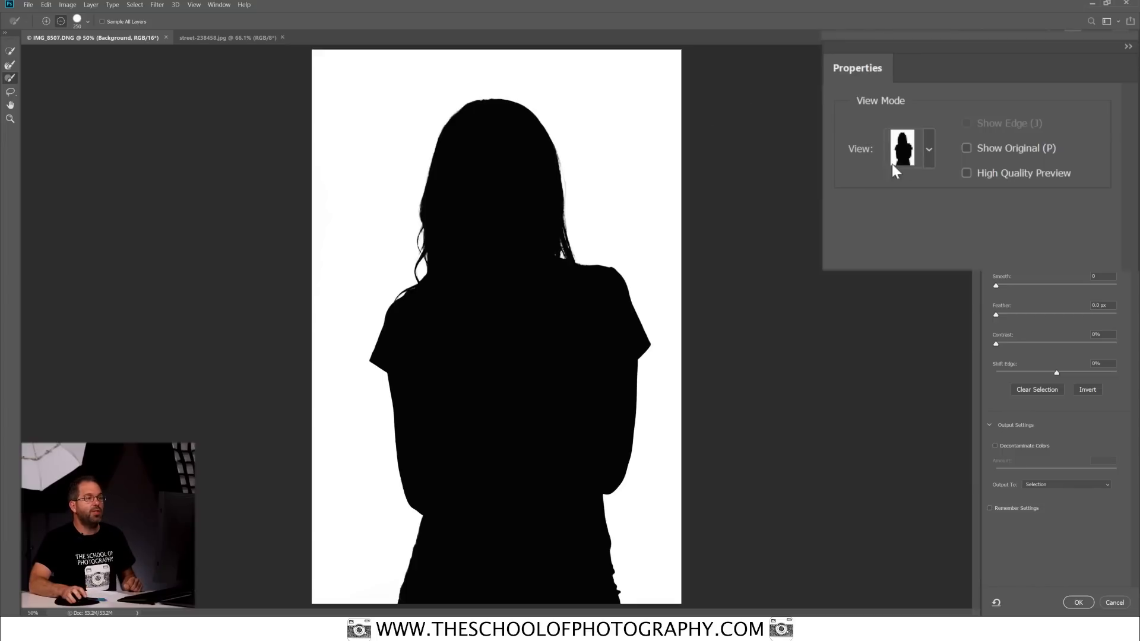
Switch the view mode to Marching Ants and examine the selection edge along the woman's hair.
left_click(927, 150)
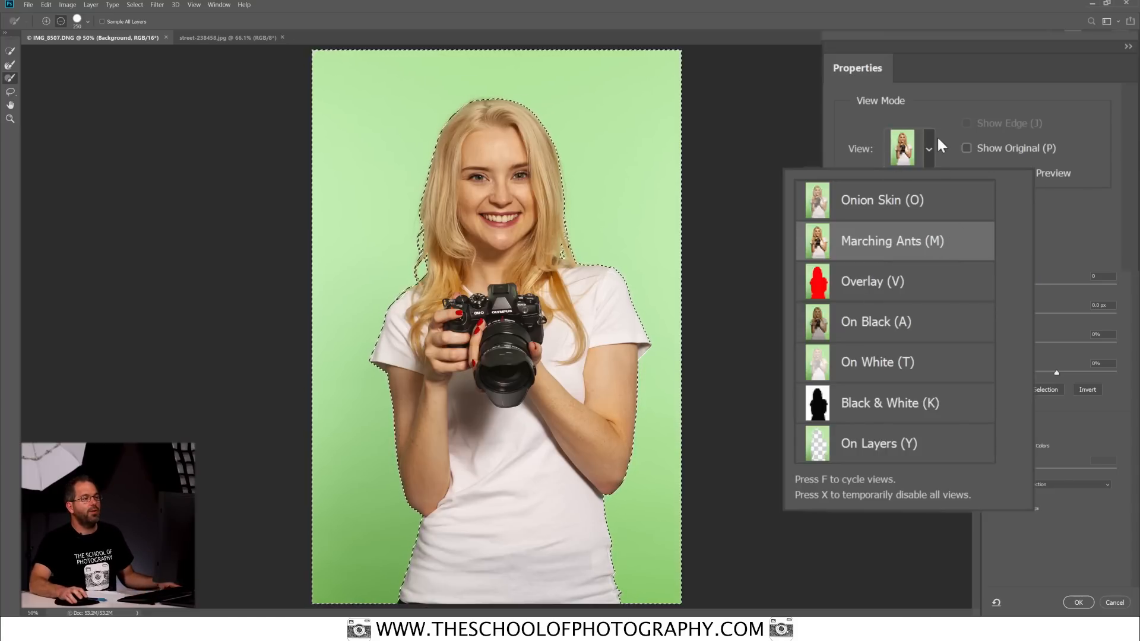
left_click(930, 151)
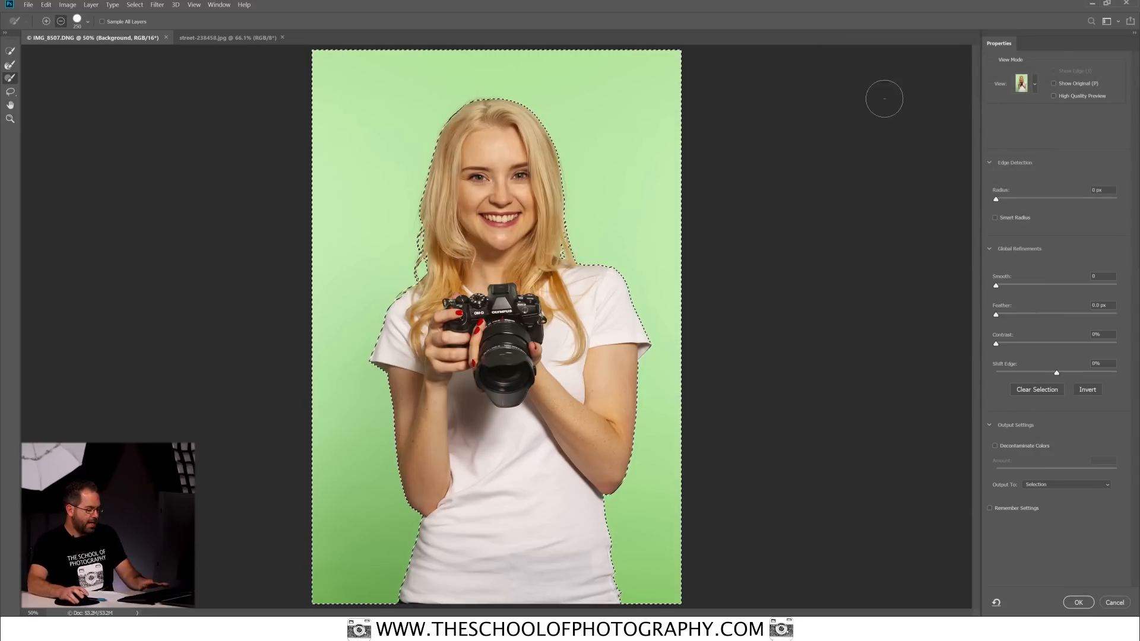
key("ctrl+equal")
key("ctrl+equal")
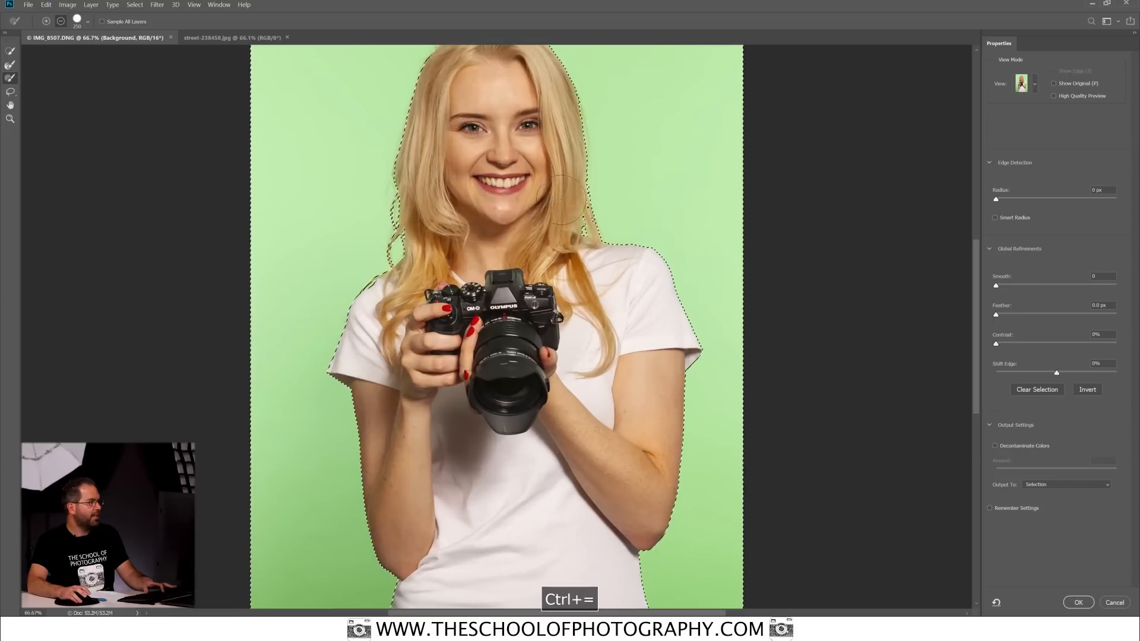
key("space")
left_click_drag(593, 132, 763, 251)
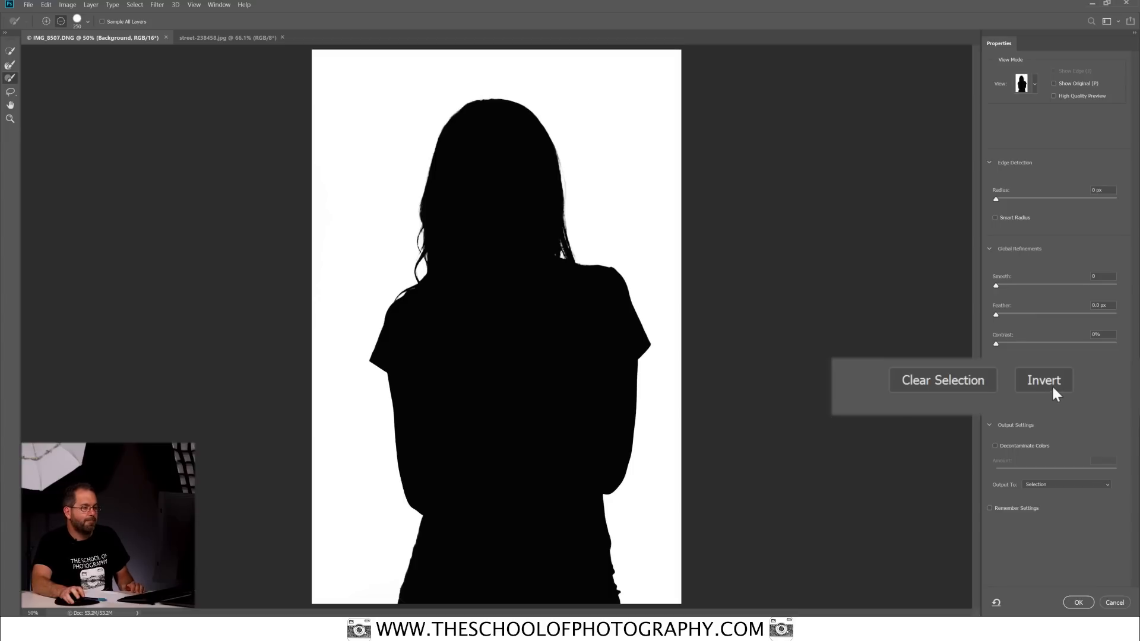
Invert the selection so it covers the woman and set the view mode to Overlay.
left_click(1087, 389)
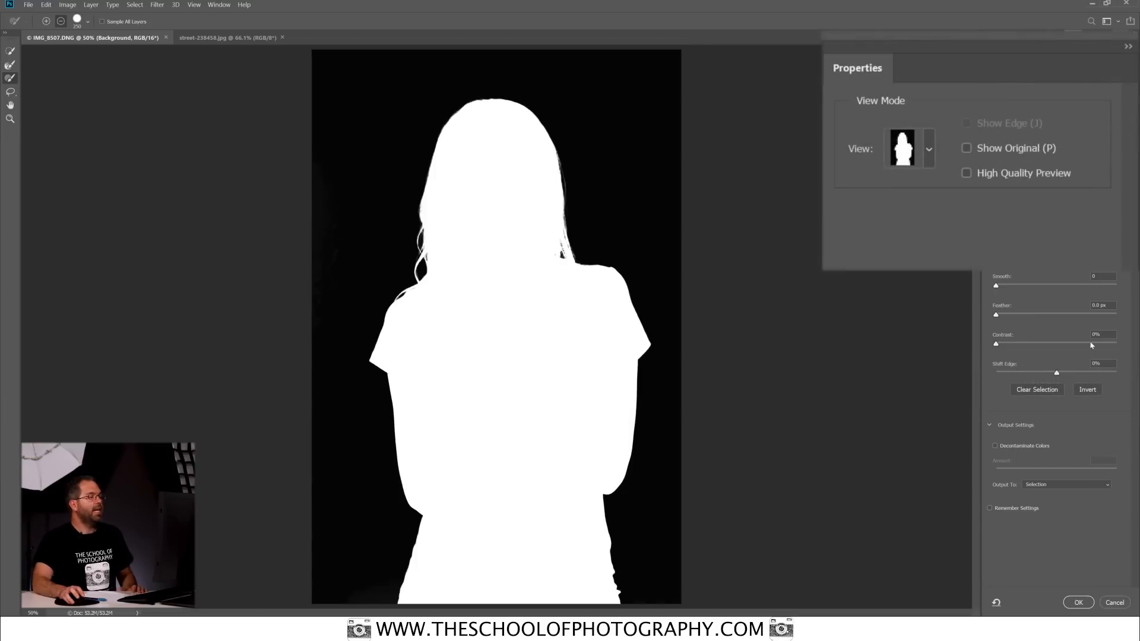
left_click(928, 156)
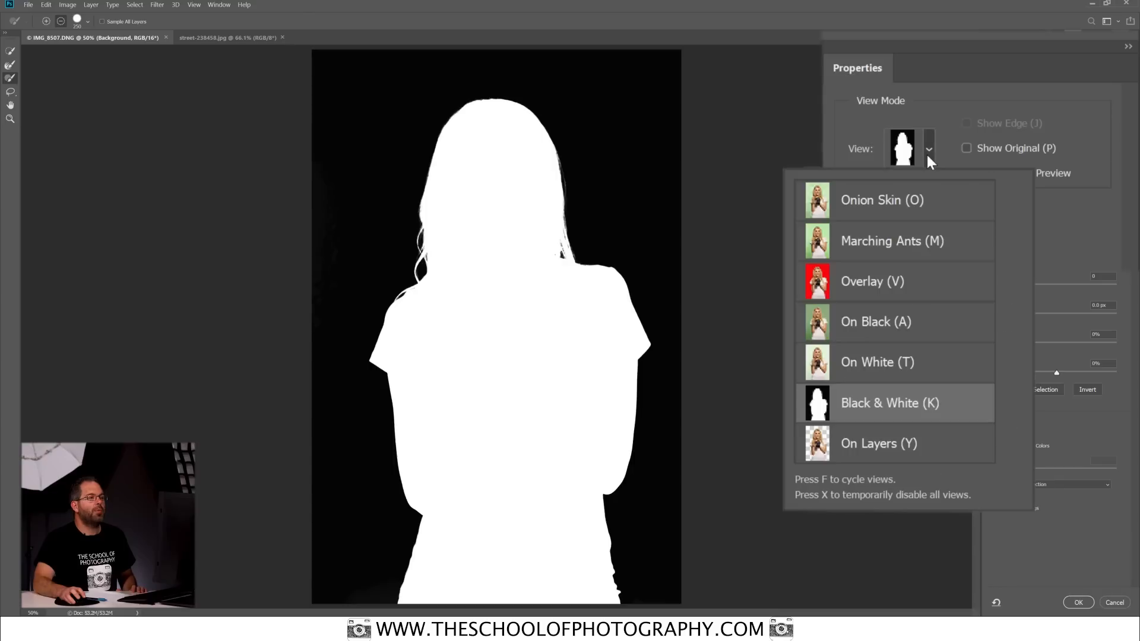
left_click(894, 283)
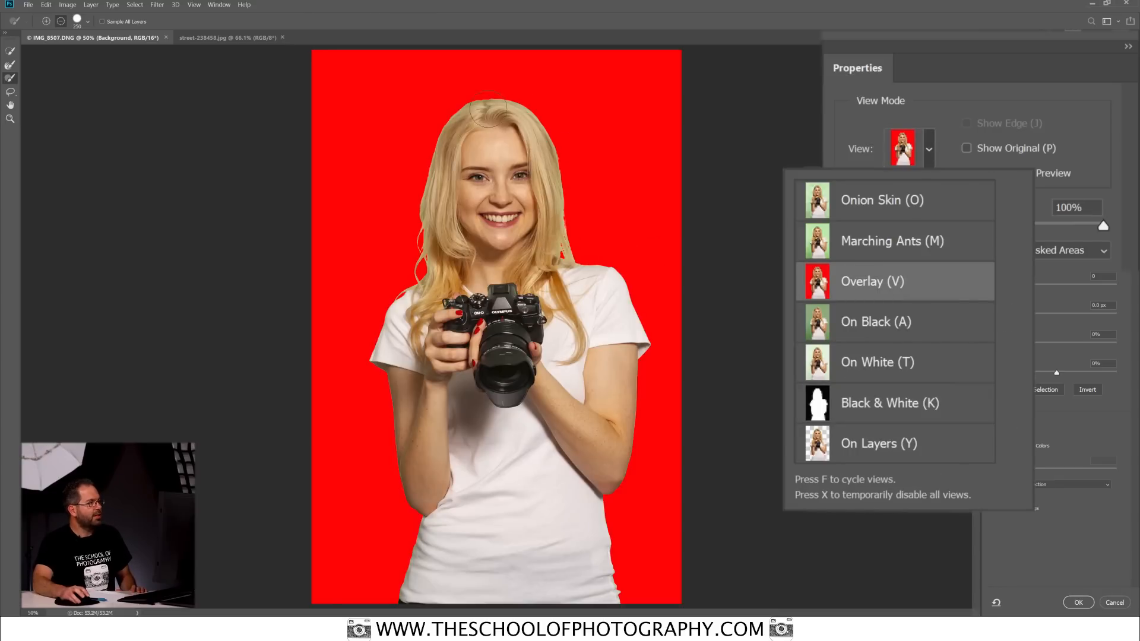
left_click(929, 151)
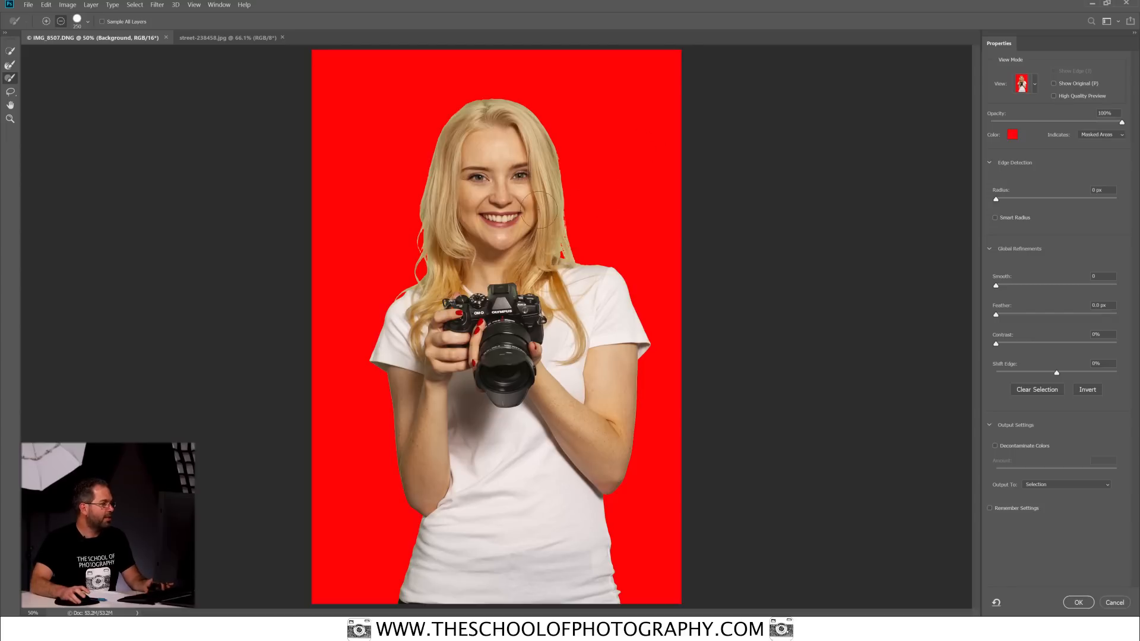
Examine the woman's hair edges up close and compare them with Decontaminate Colors on and off.
key("ctrl+equal")
key("ctrl+equal")
key("ctrl+equal")
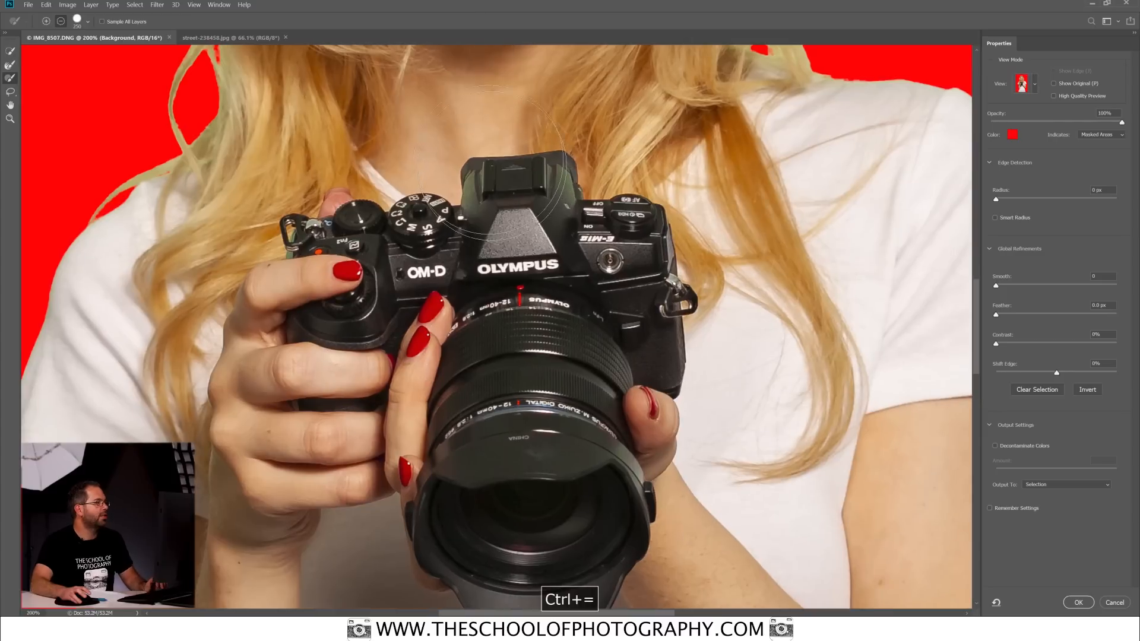
left_click_drag(469, 117, 516, 258)
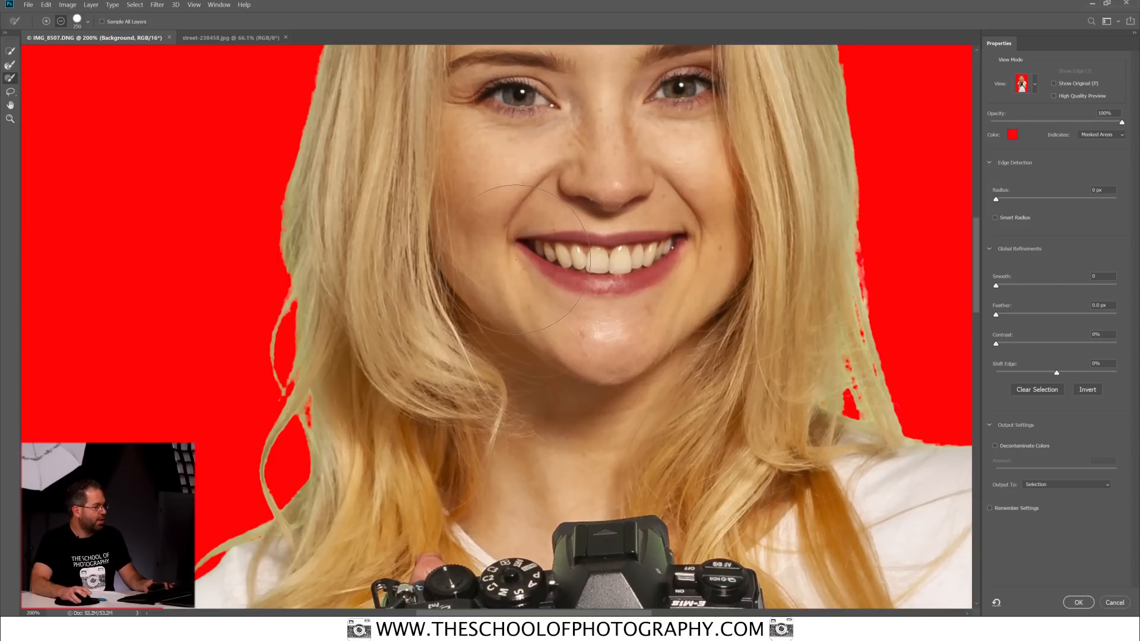
key("ctrl+minus")
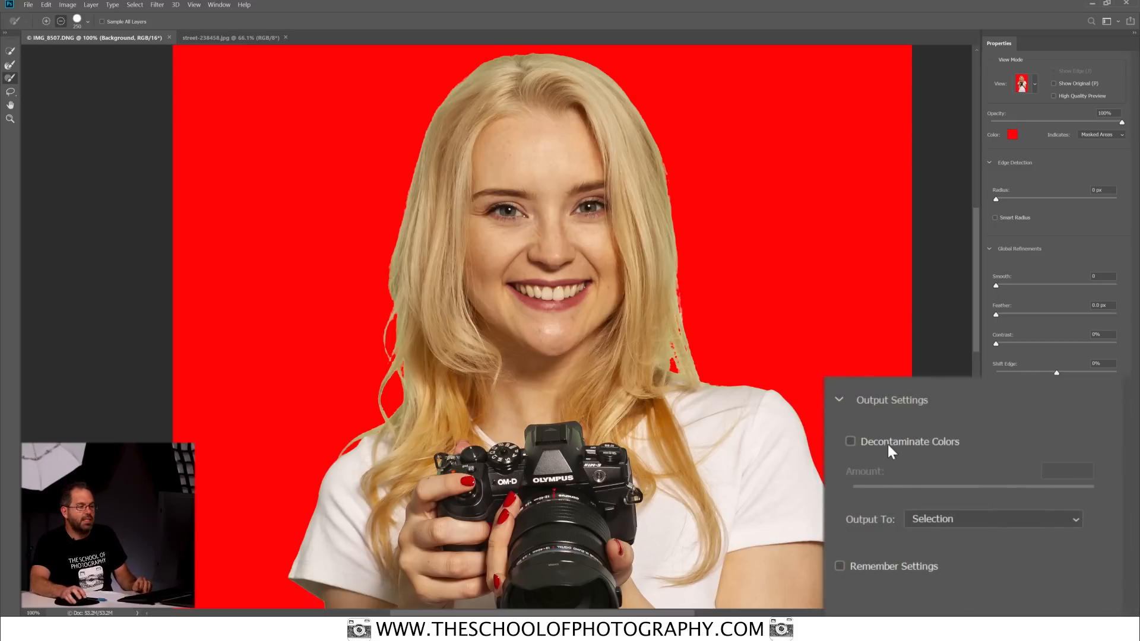
left_click(849, 441)
left_click(849, 441)
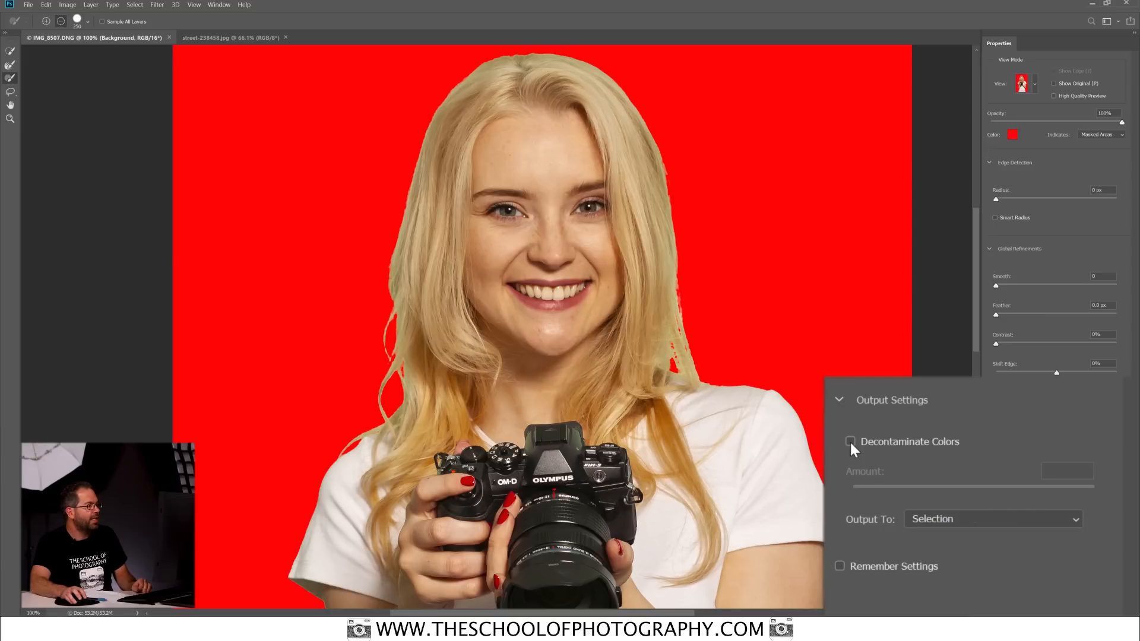
Compare the hair edges with and without Decontaminate Colors, leaving it on with an amount of 100%.
left_click(849, 441)
left_click(850, 443)
left_click(850, 441)
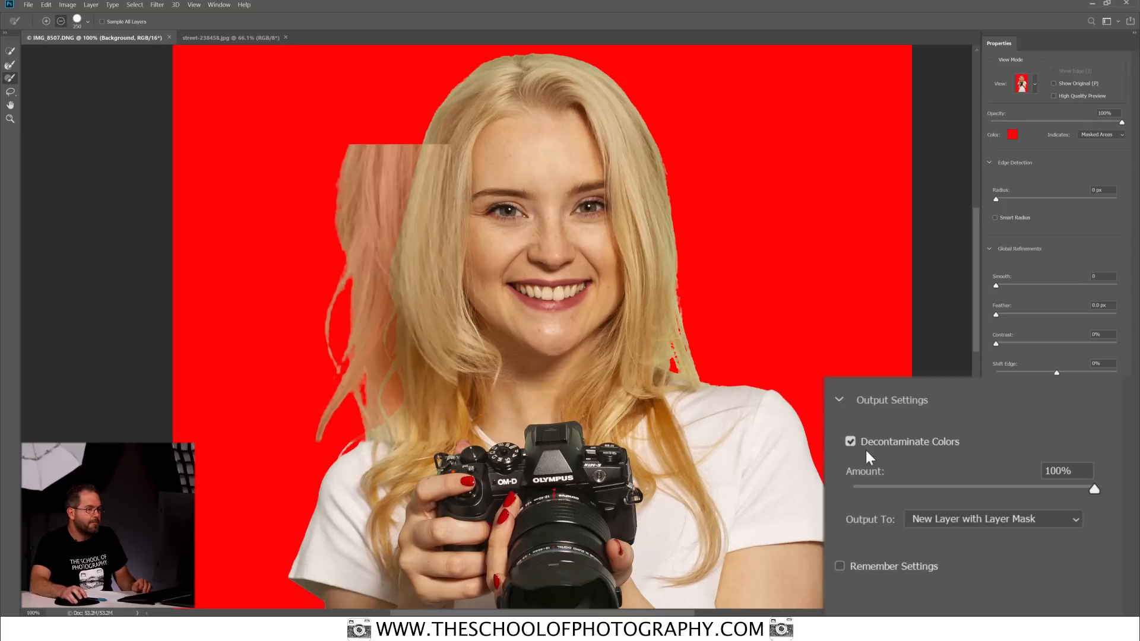
left_click(850, 440)
left_click(850, 440)
left_click(850, 440)
left_click(850, 442)
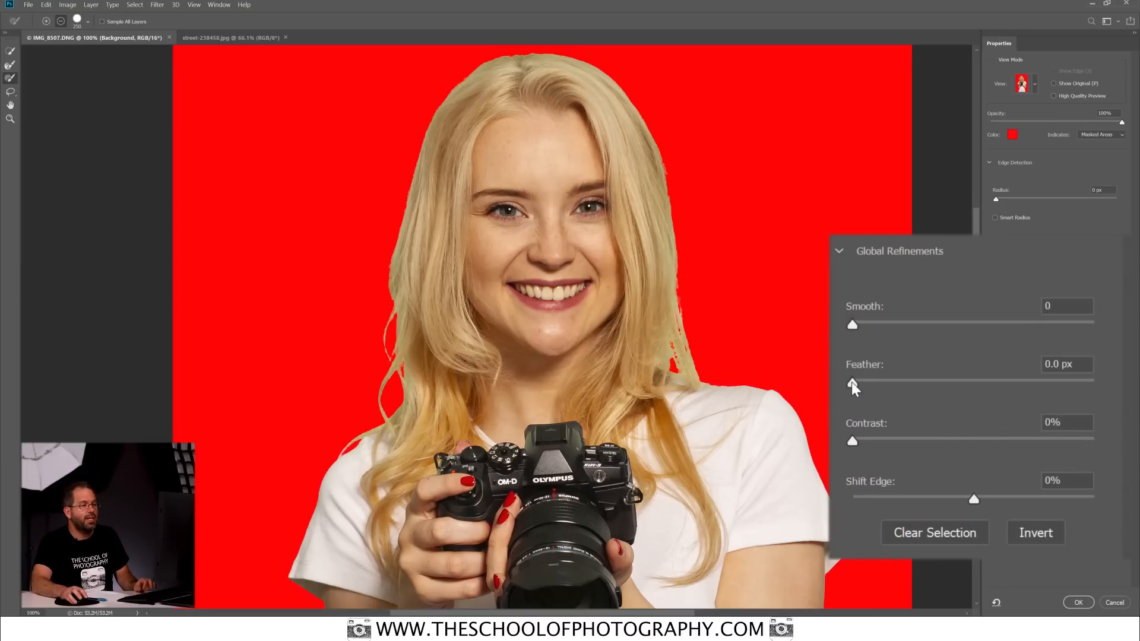
Soften the edge of the woman's mask with a Feather of 2.8 px and a Smooth value of 8.
left_click_drag(851, 382, 874, 387)
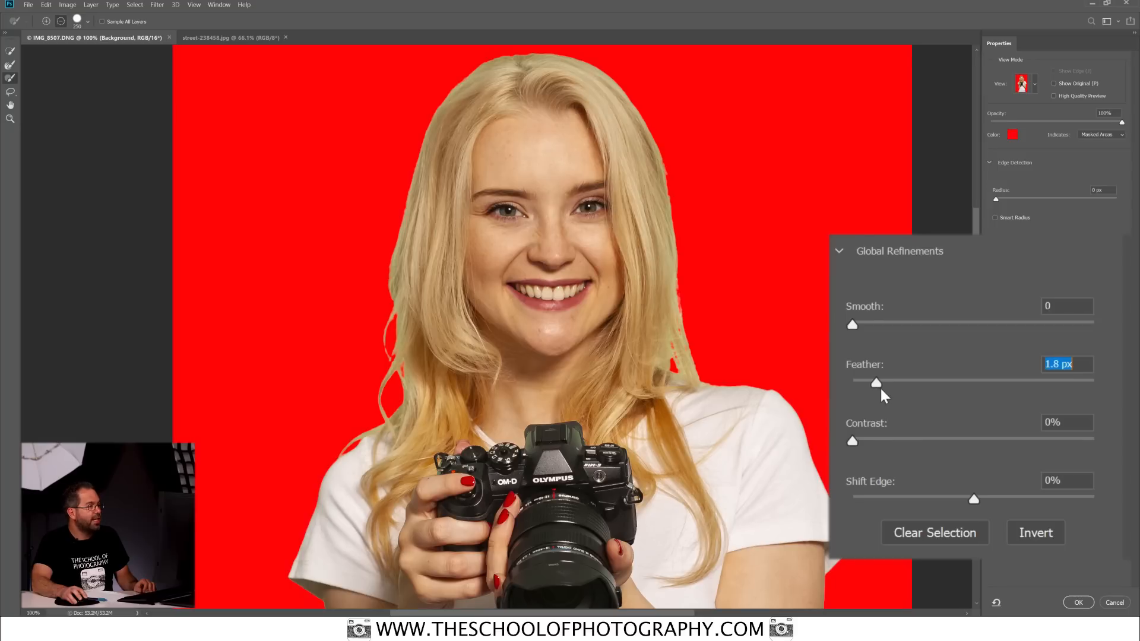
left_click_drag(885, 388, 889, 388)
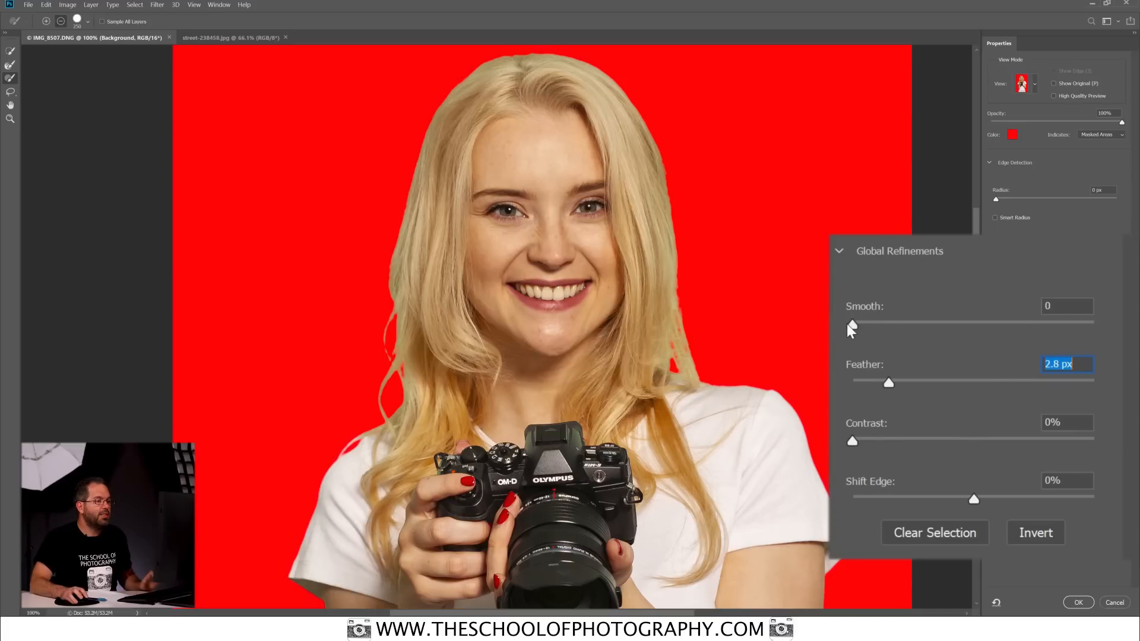
mouse_move(852, 324)
left_mouse_down()
mouse_move(879, 324)
mouse_move(872, 331)
left_mouse_up()
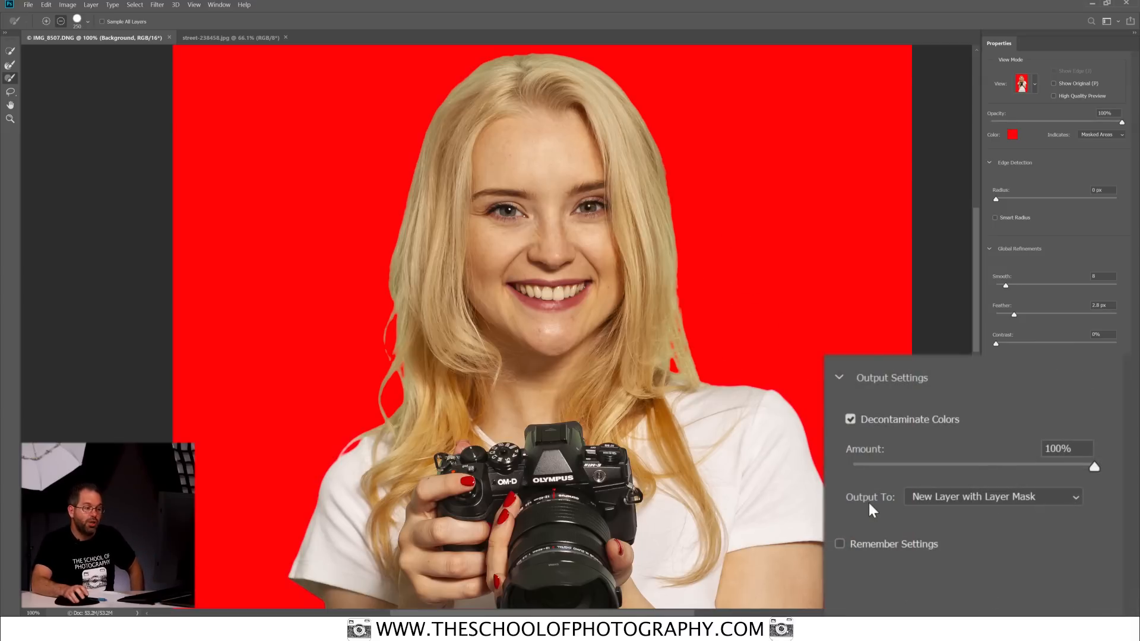
Output the refined selection as a New Layer with Layer Mask and apply Select and Mask.
left_click(997, 501)
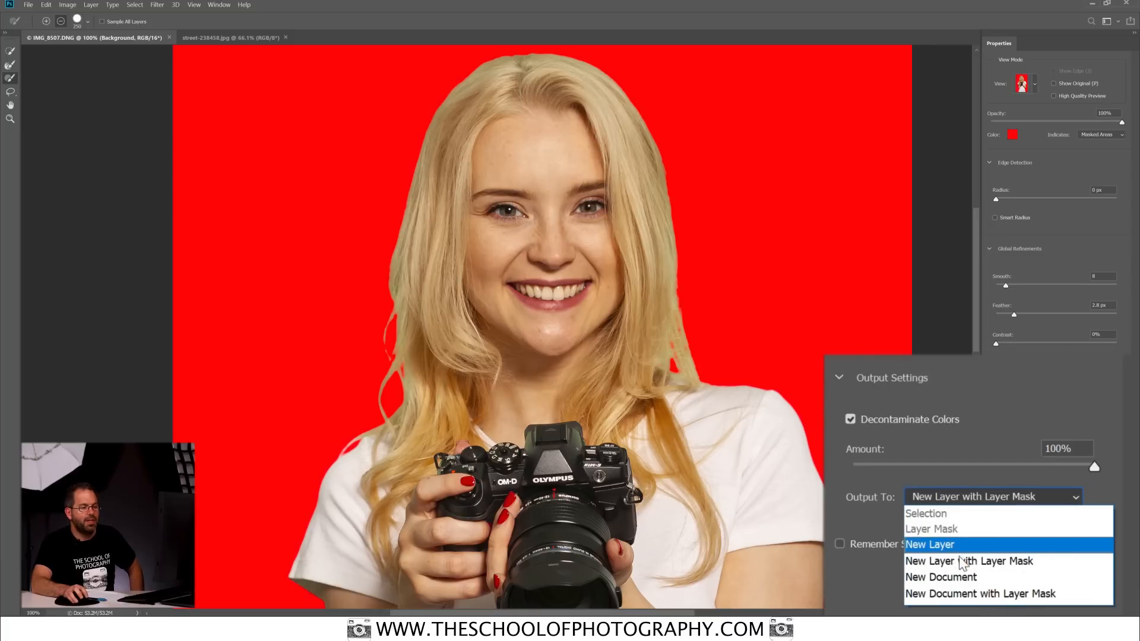
left_click(960, 563)
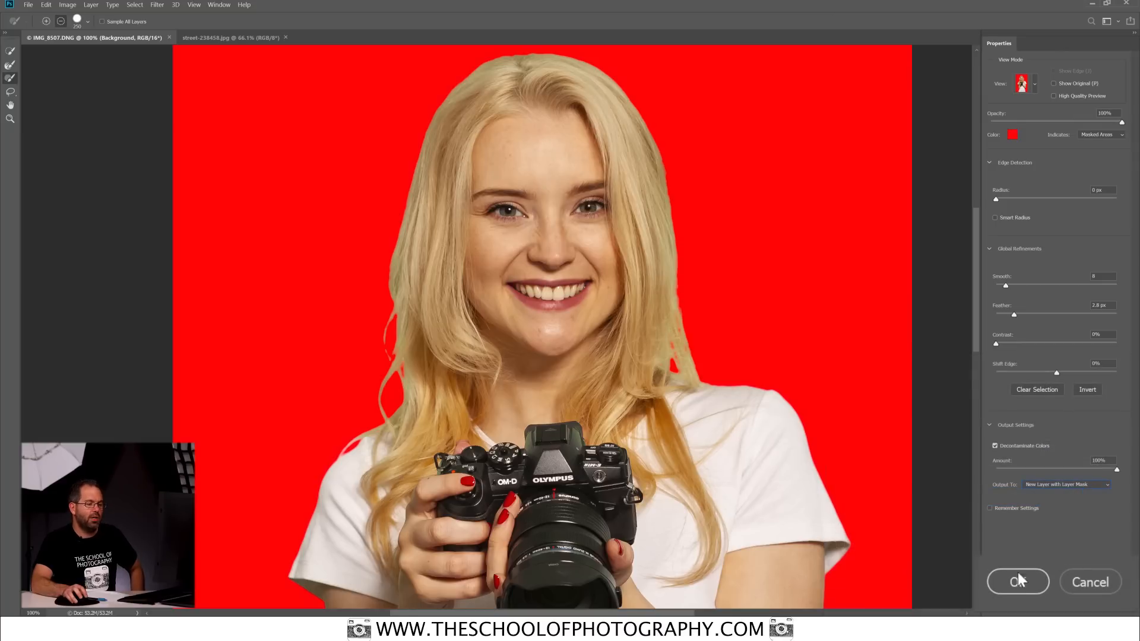
left_click(1018, 582)
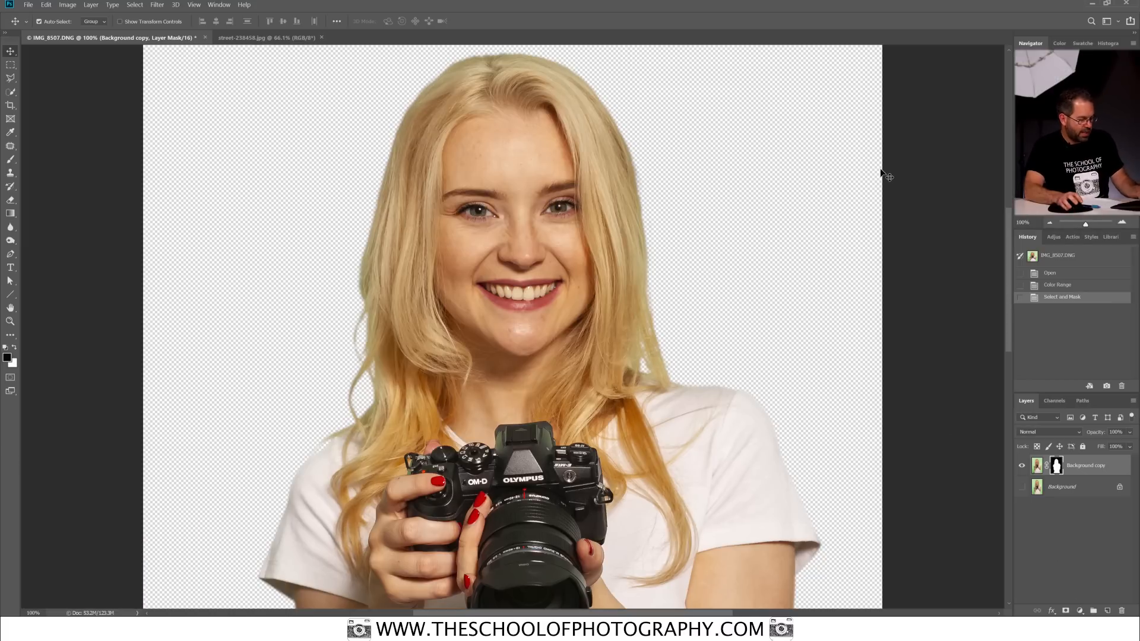
Examine the whole cutout and the woman's hair edges up close at 200% for leftover green tint.
key("ctrl+0")
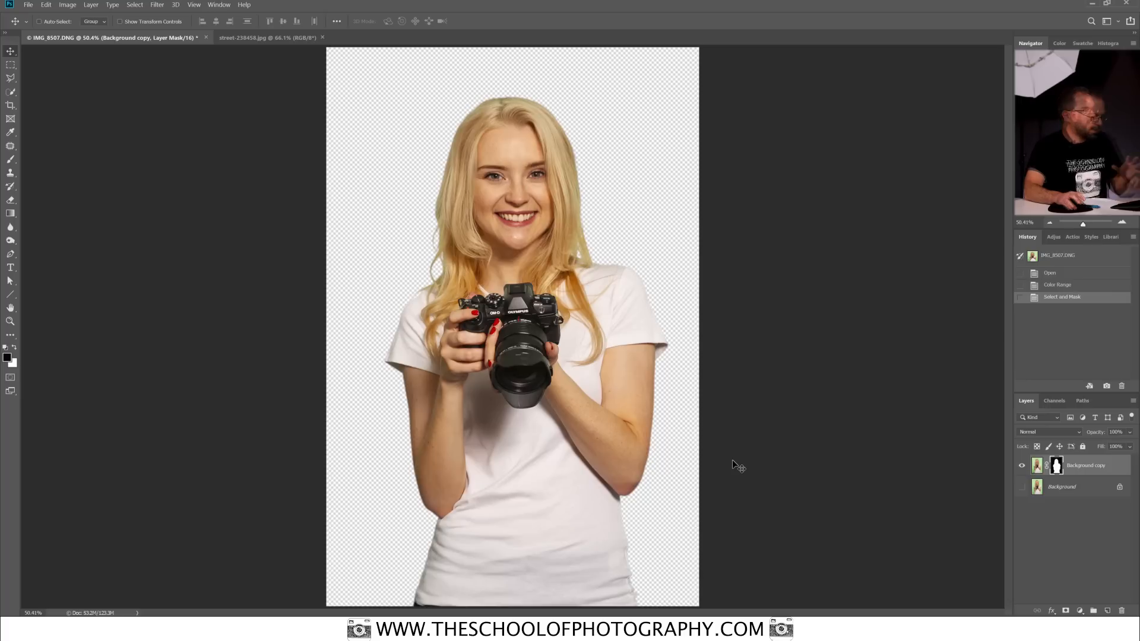
key("ctrl+equal")
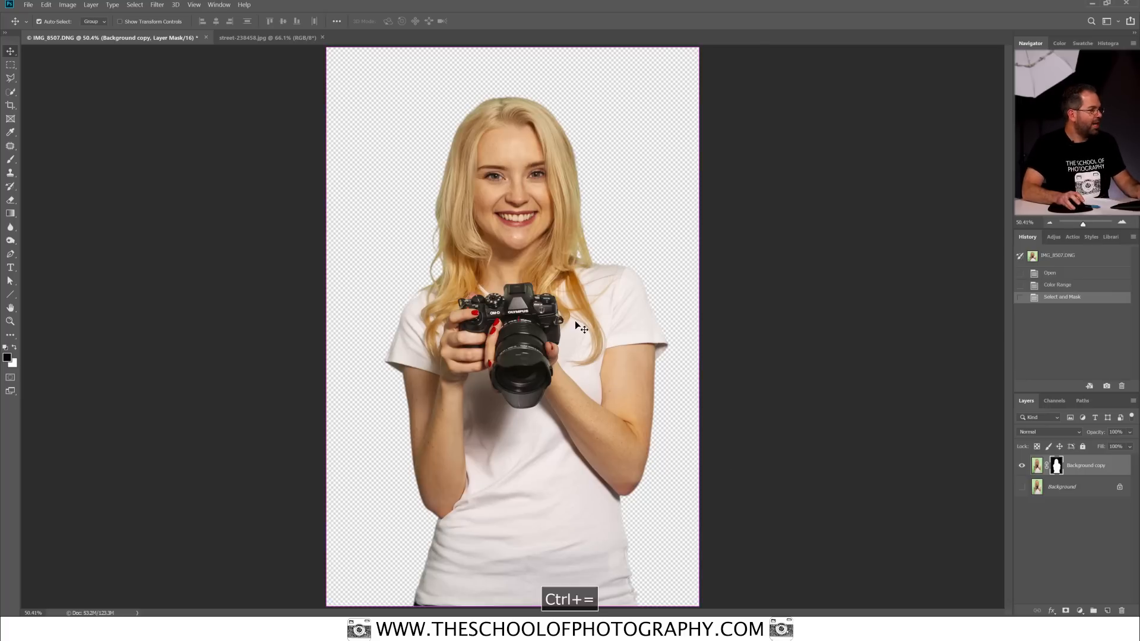
key("ctrl+equal")
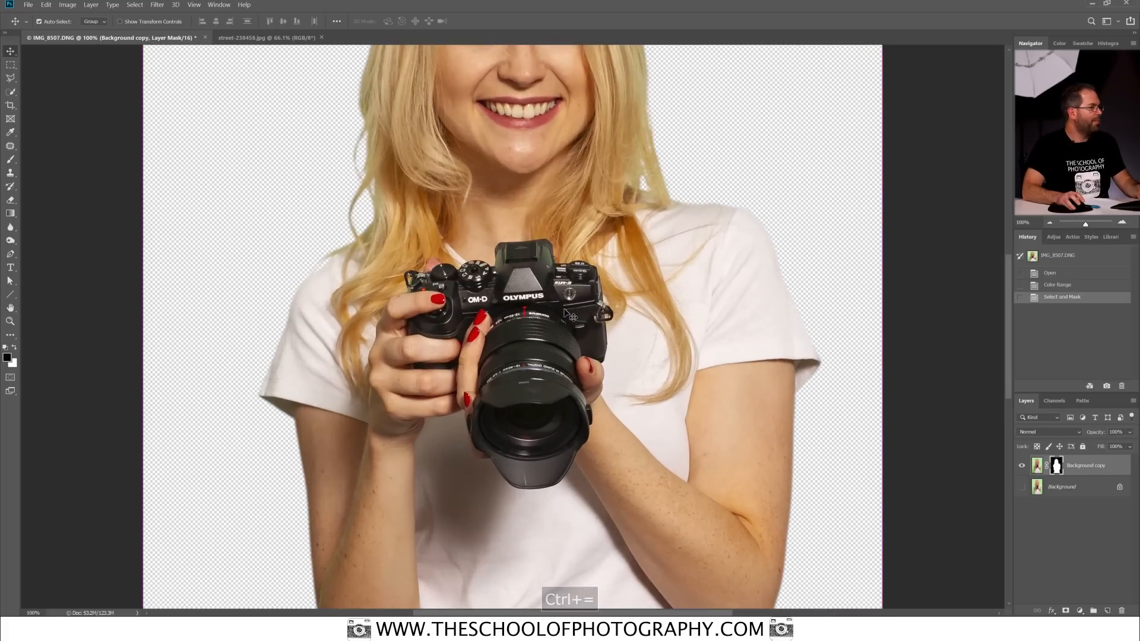
key("space")
left_click_drag(492, 261, 574, 347)
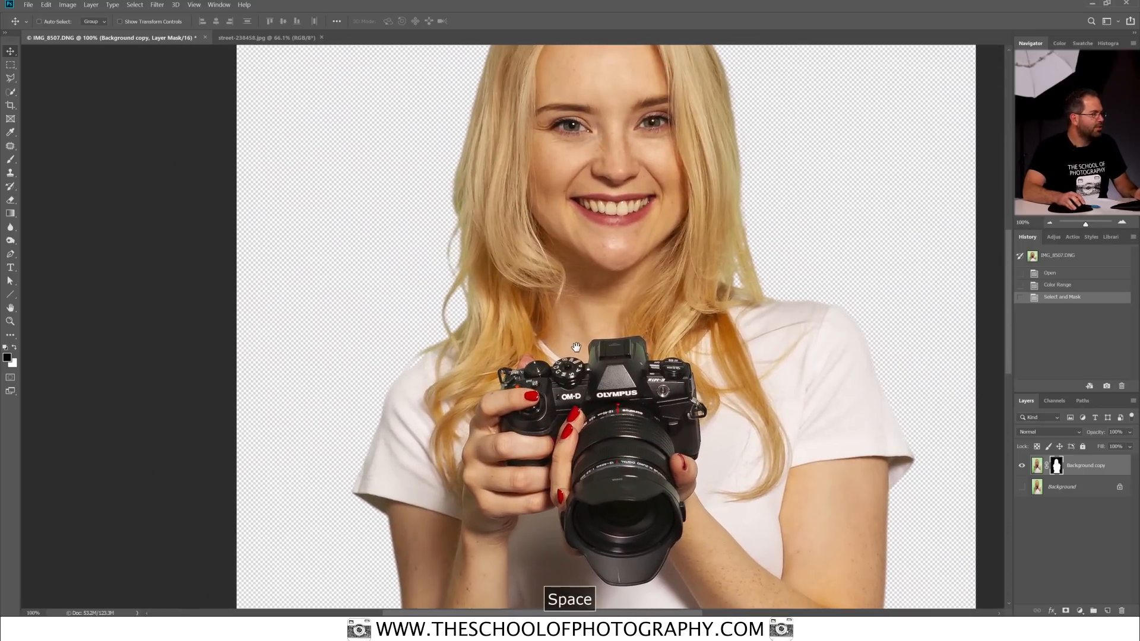
key("ctrl+equal")
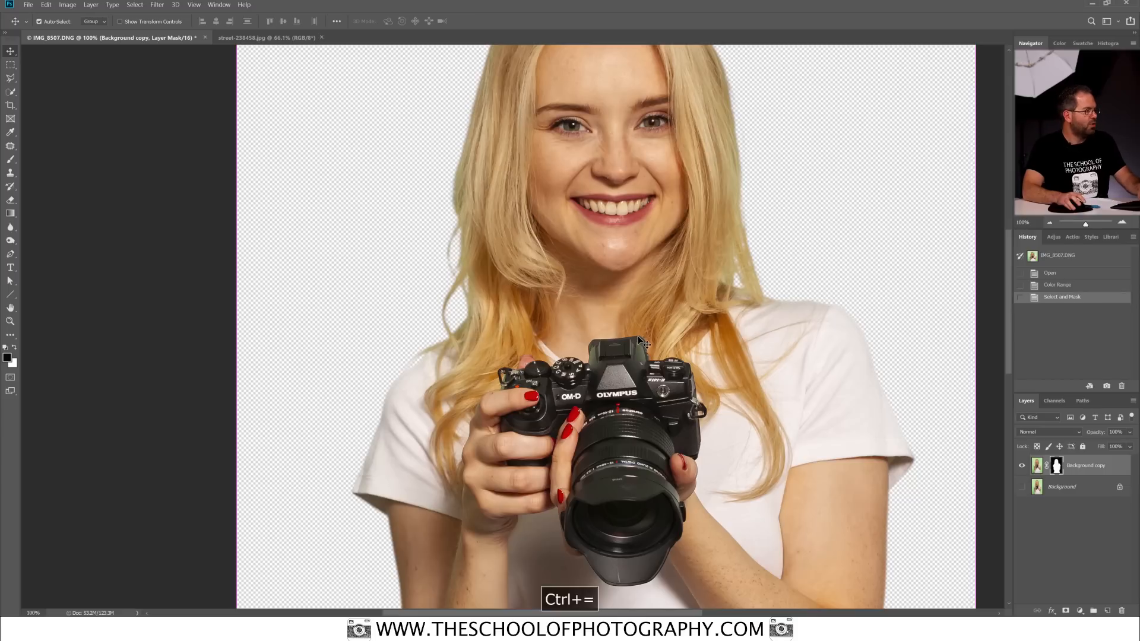
key("space")
left_click_drag(697, 359, 765, 346)
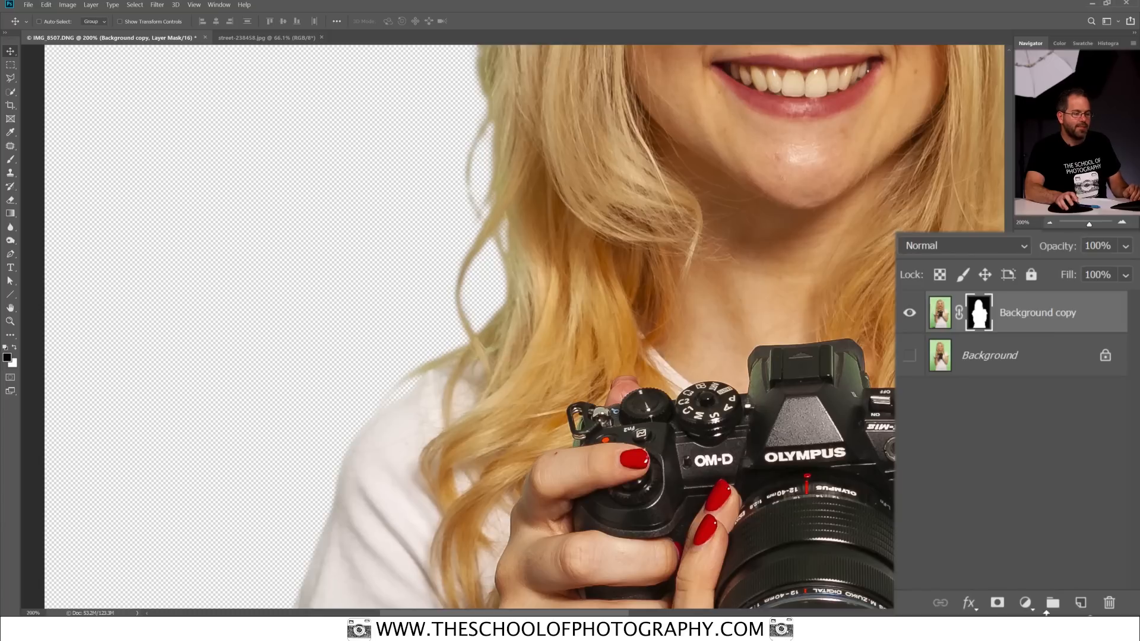
Add a Hue/Saturation adjustment layer, target Greens and sample the greenish edge of the woman's hair as the colour range.
left_click(1030, 609)
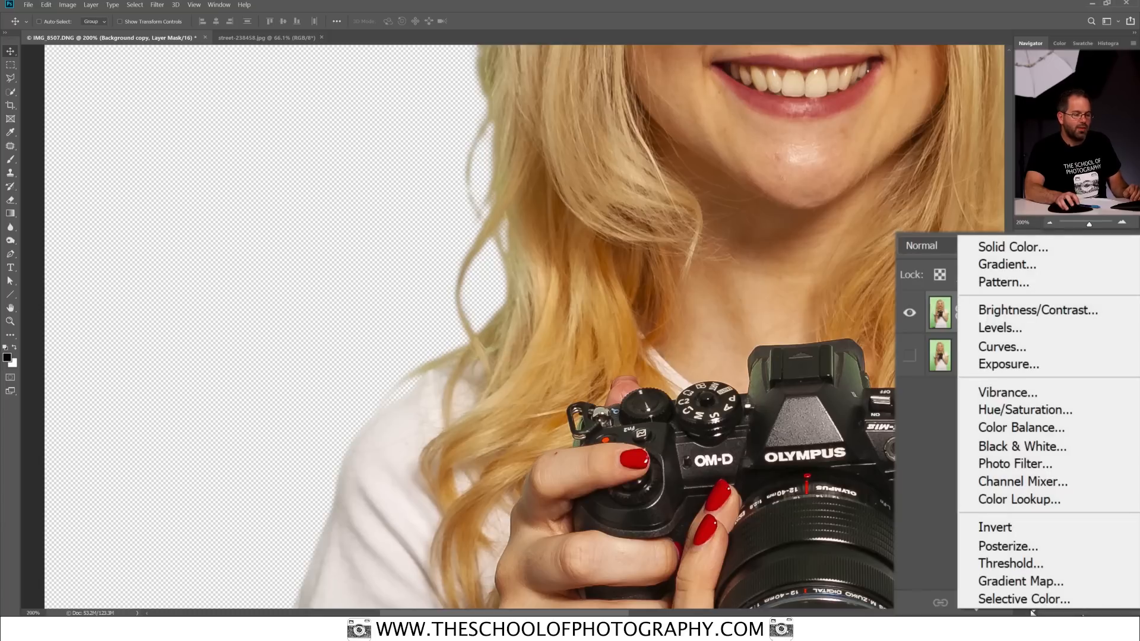
left_click(1030, 415)
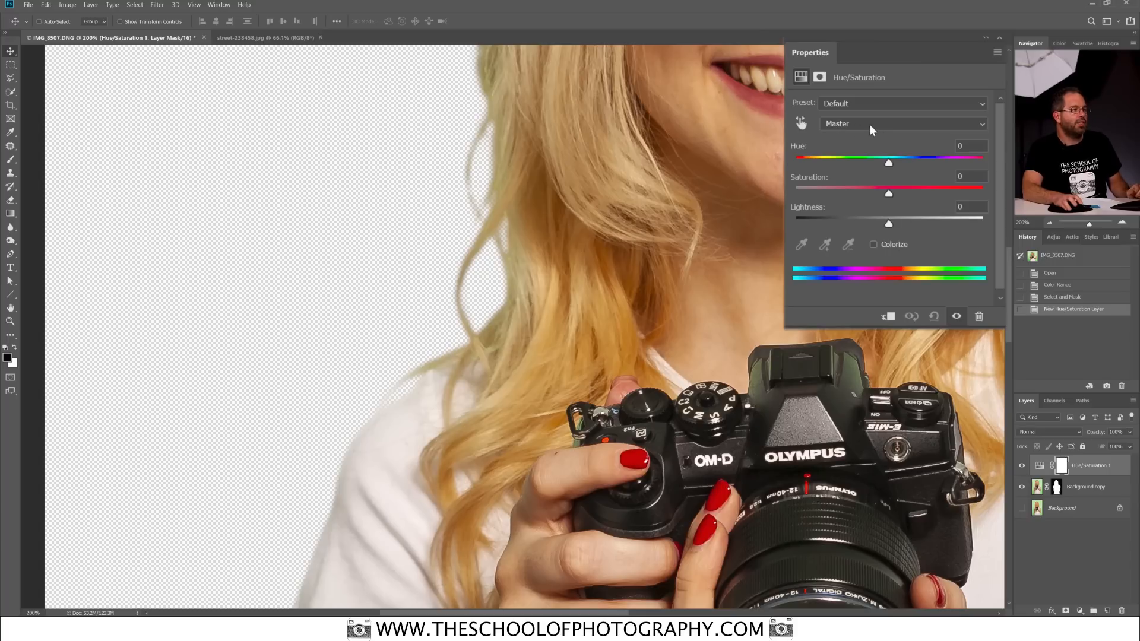
left_click(877, 123)
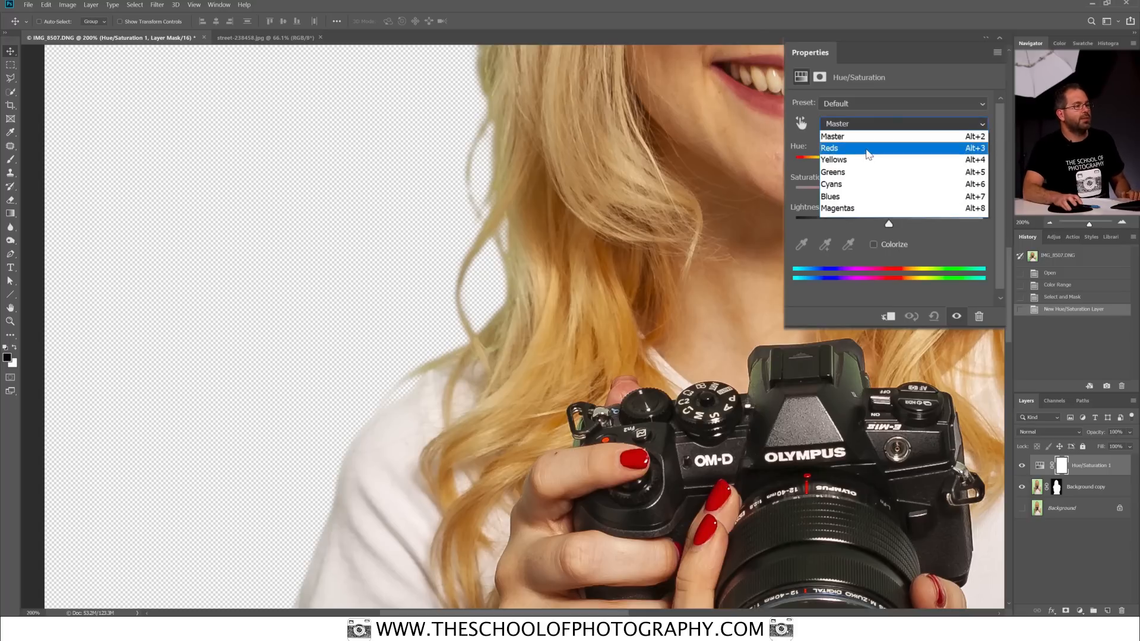
left_click(862, 172)
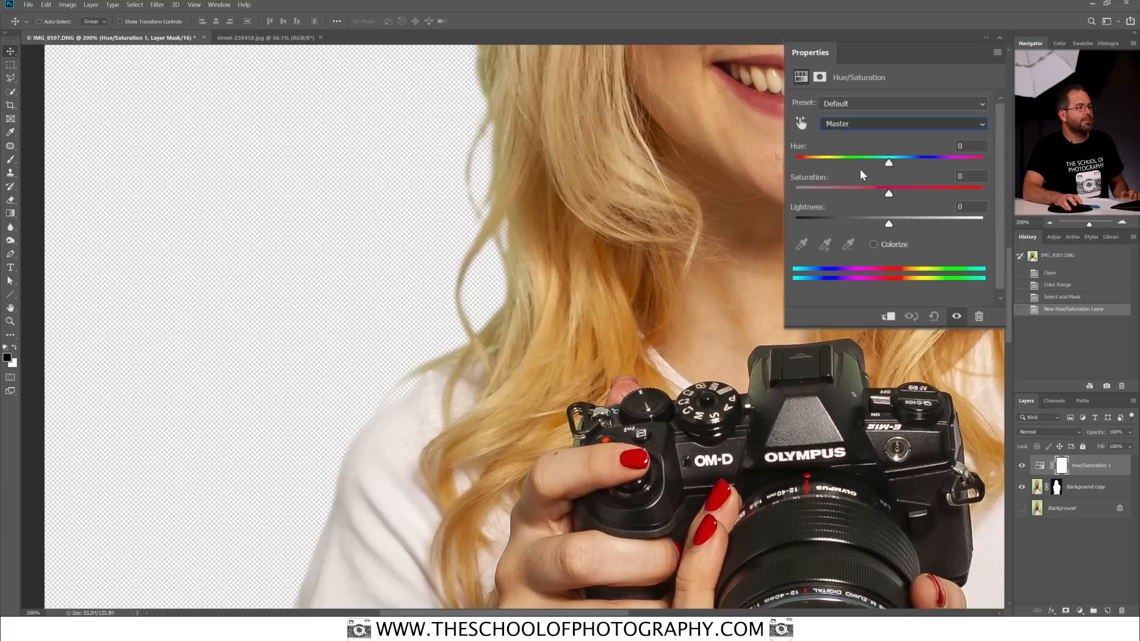
left_click(804, 245)
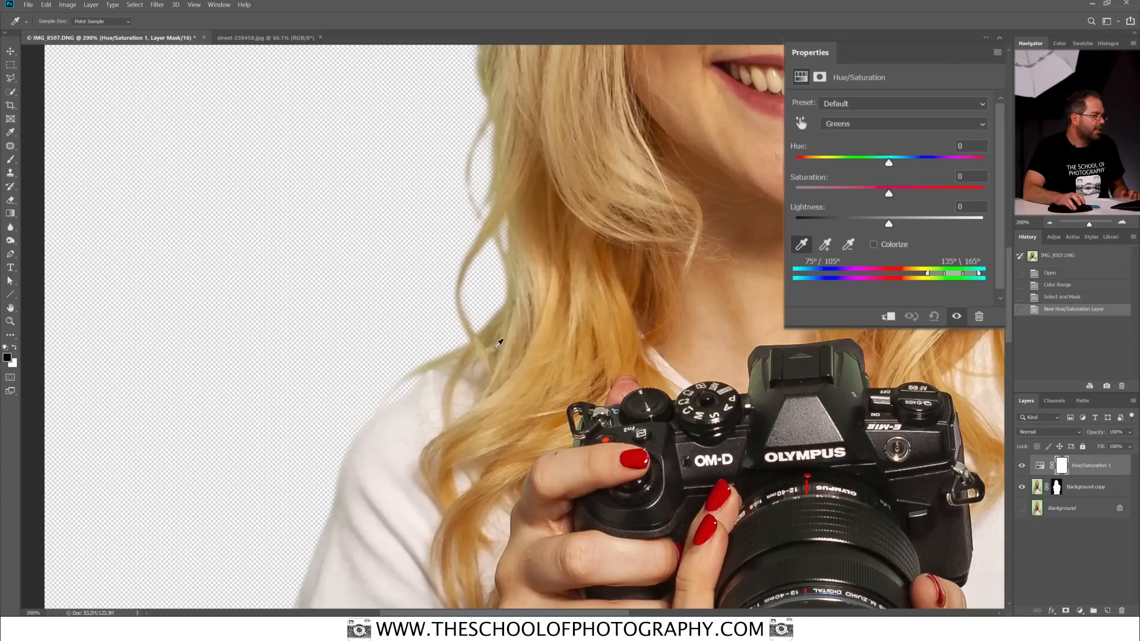
left_click(501, 175)
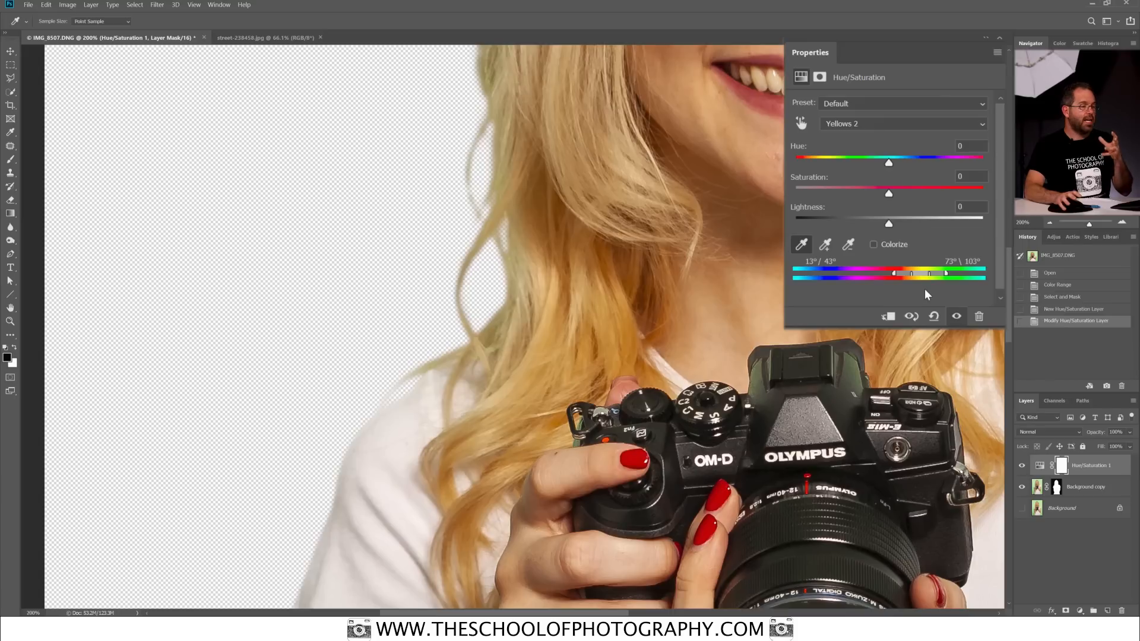
Set the sampled range's saturation to -80 and shift the range to 49°/80° and 115°\137° so it covers mainly the green tint.
left_click_drag(889, 194, 814, 196)
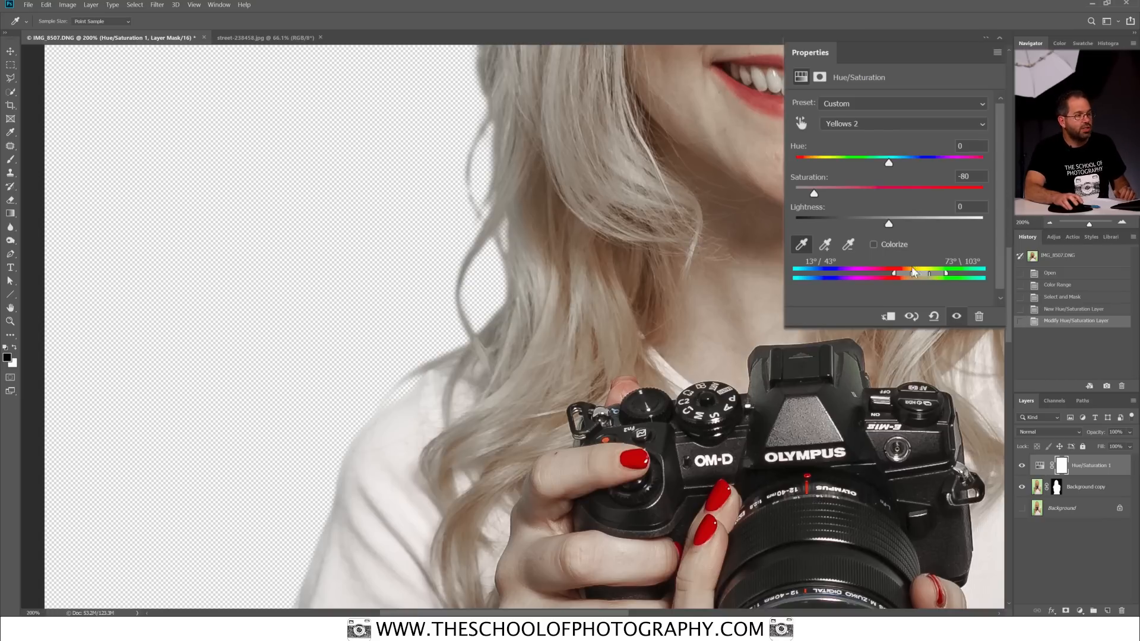
left_click_drag(918, 274, 942, 276)
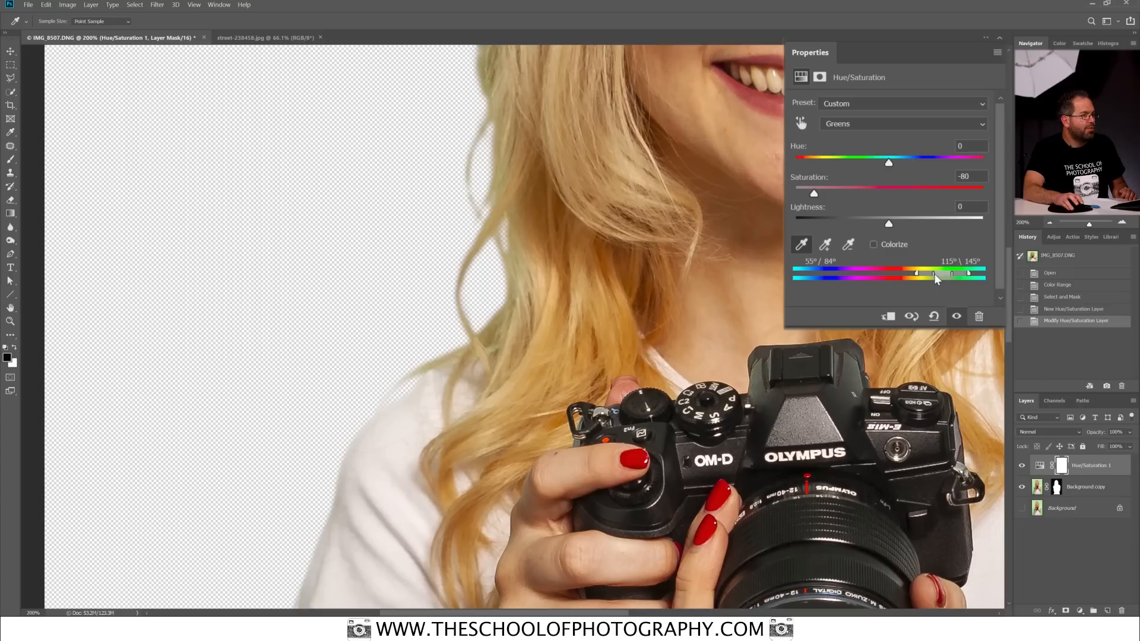
left_click_drag(937, 273, 940, 275)
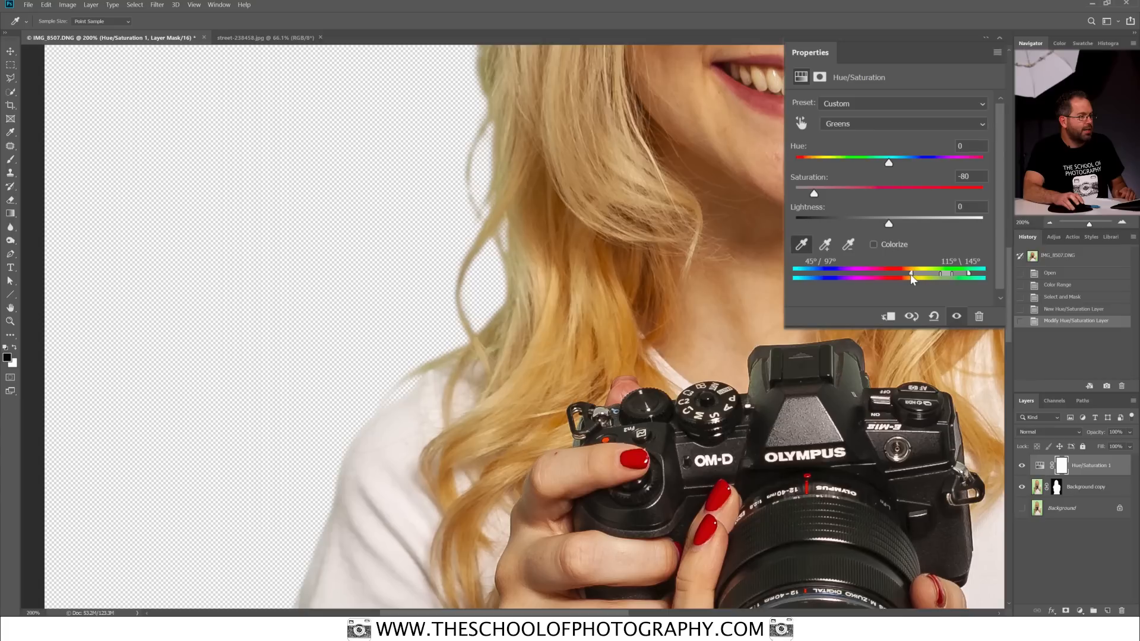
left_click_drag(895, 278, 921, 276)
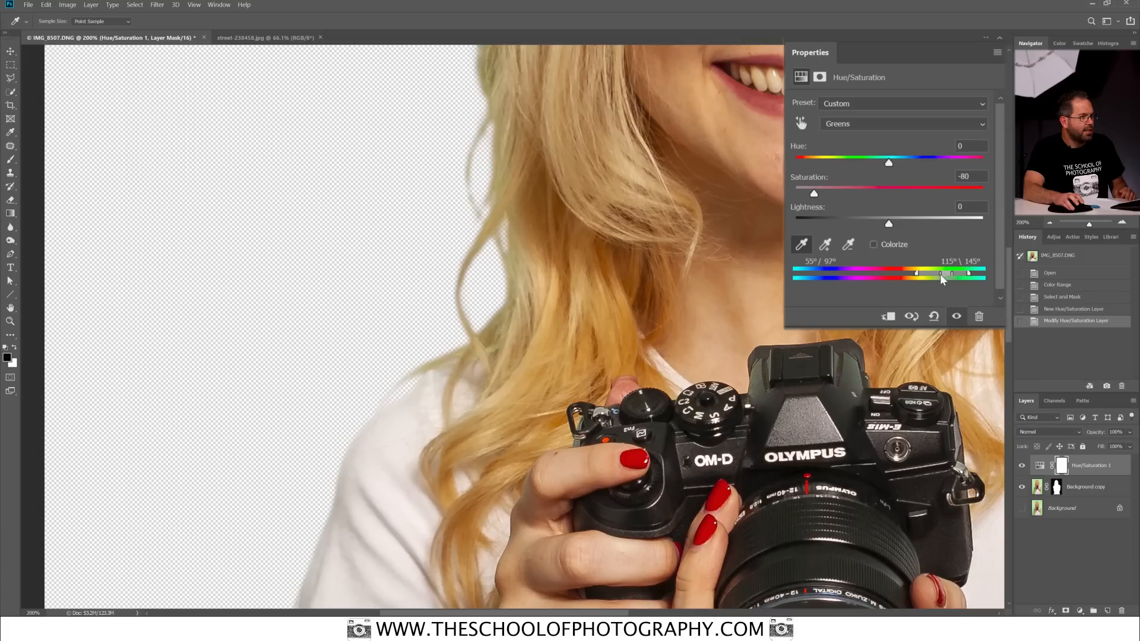
left_click_drag(933, 274, 930, 273)
left_click_drag(967, 274, 964, 276)
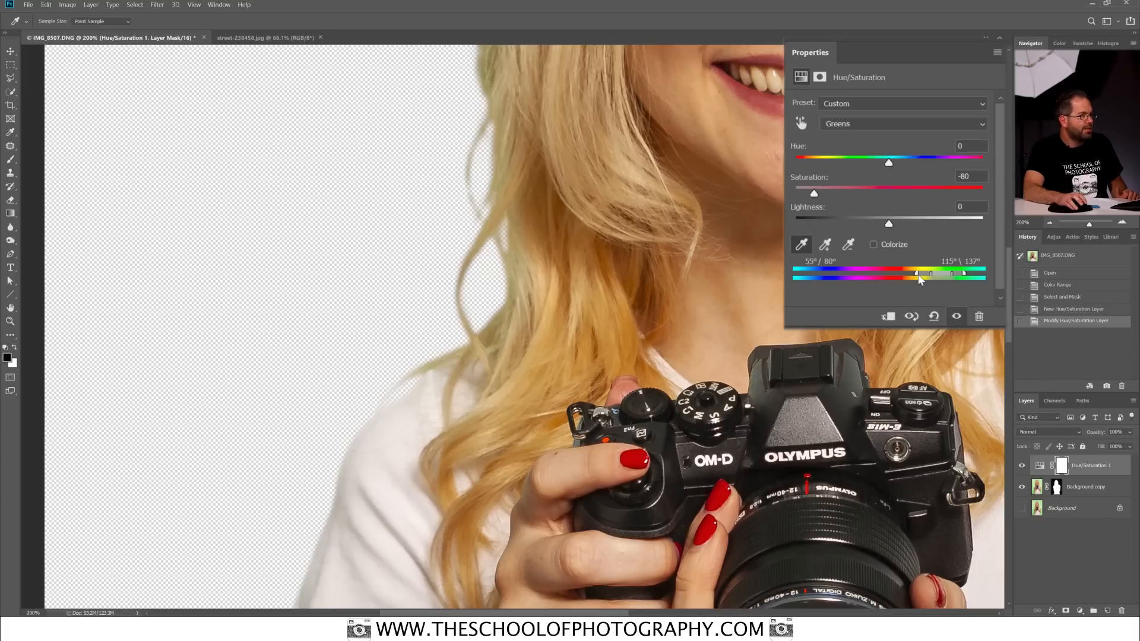
mouse_move(916, 273)
left_mouse_down()
mouse_move(902, 274)
mouse_move(913, 276)
left_mouse_up()
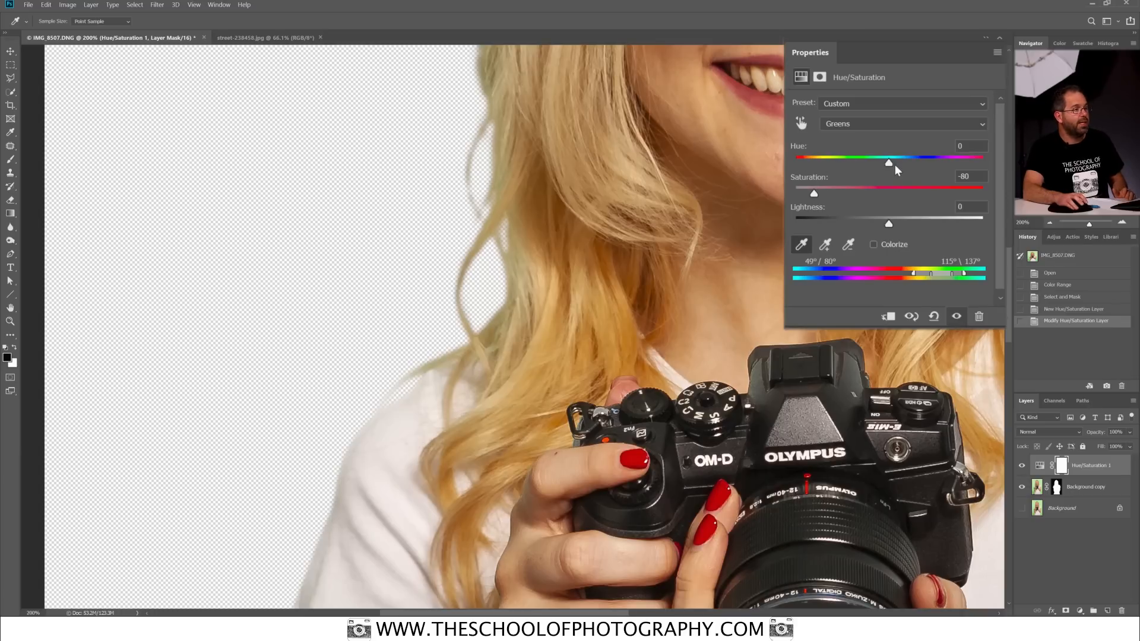
Set the Greens hue to -18, compare the hair with the previous state and collapse the adjustment's properties.
mouse_move(888, 164)
left_mouse_down()
mouse_move(874, 162)
mouse_move(894, 162)
left_mouse_up()
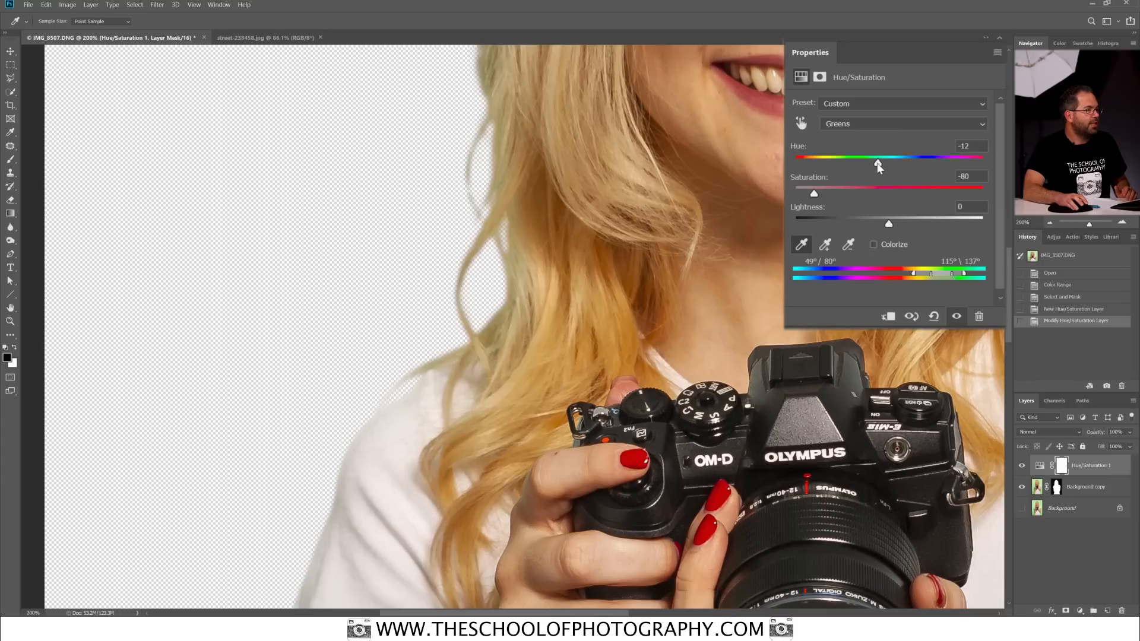
mouse_move(877, 162)
left_mouse_down()
mouse_move(886, 168)
mouse_move(871, 165)
left_mouse_up()
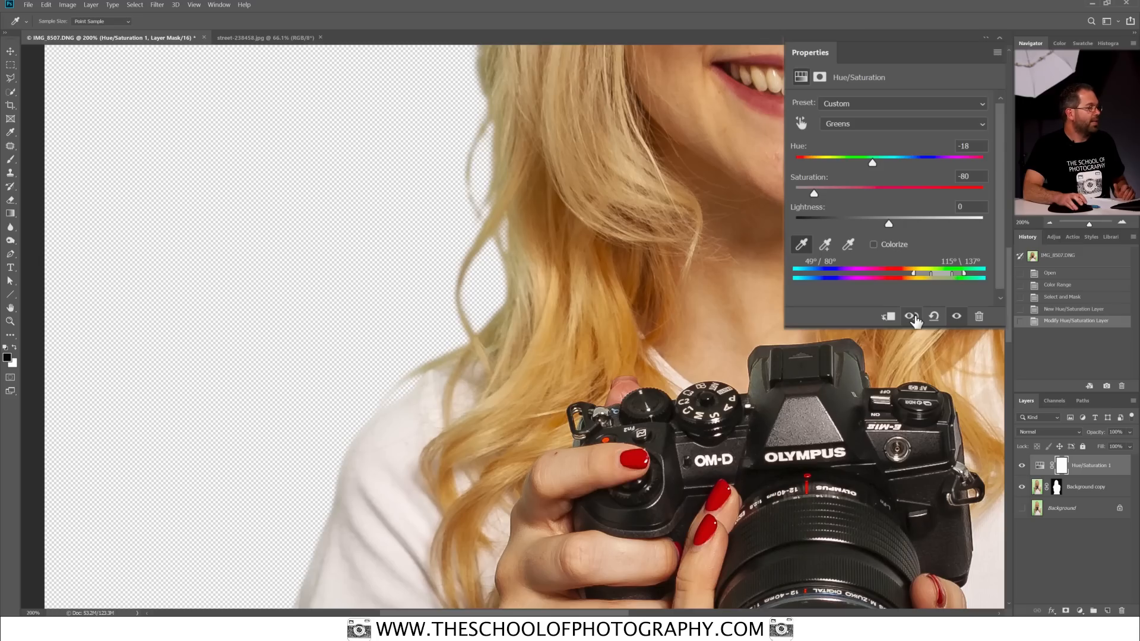
left_click(912, 317)
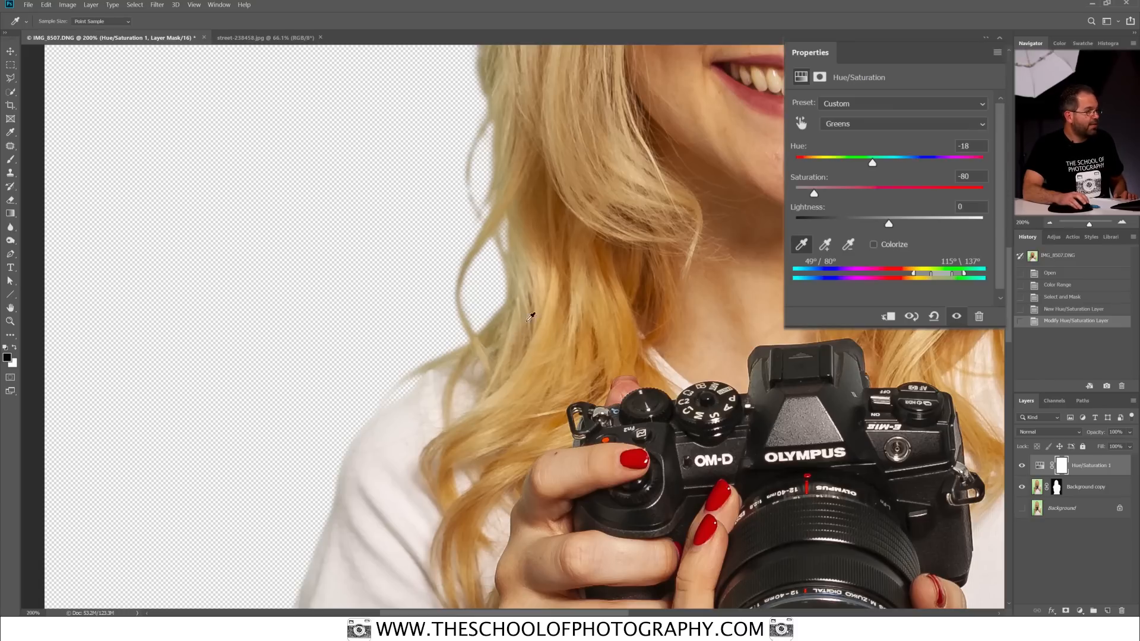
left_click(911, 317)
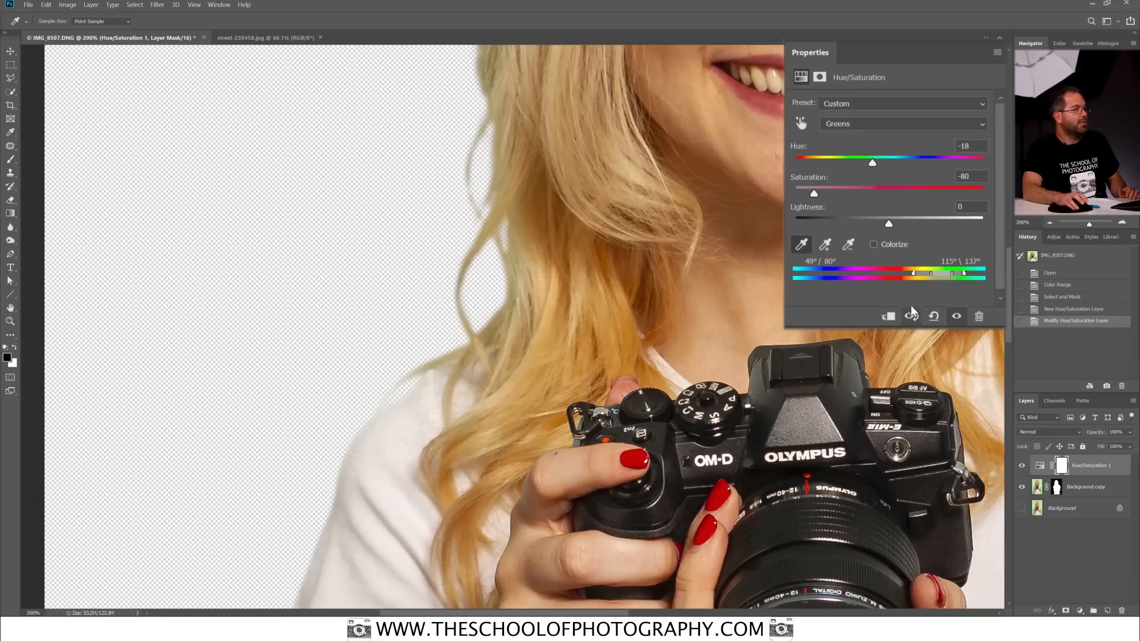
left_click(998, 38)
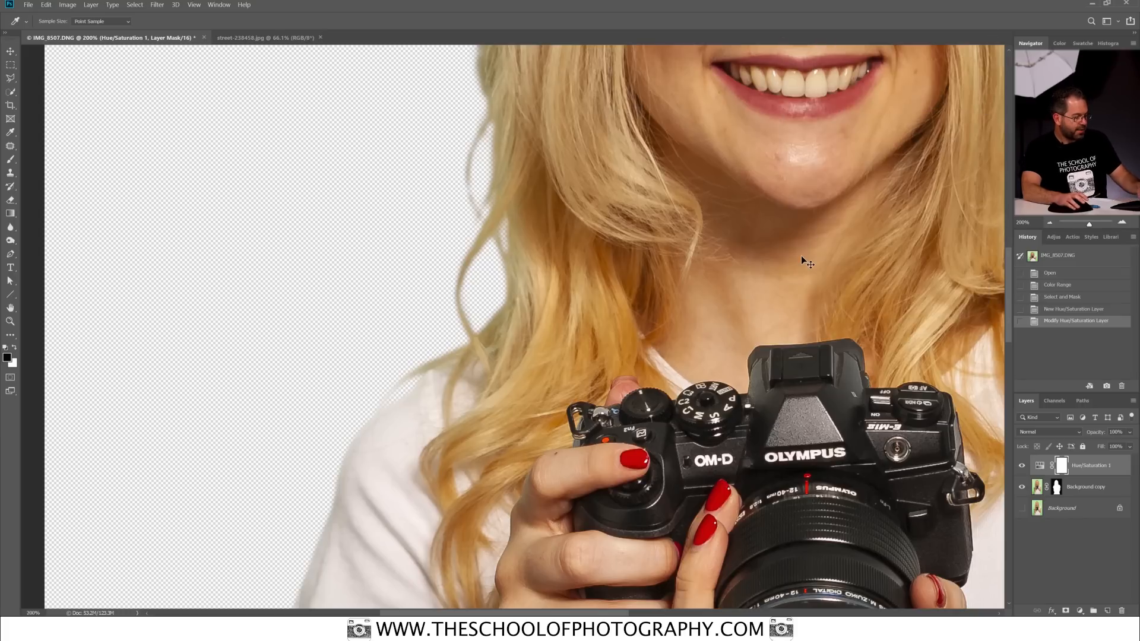
Compare the original green-screen photo with the full cutout by showing the Background layer alone and restoring the other layers.
key("ctrl+0")
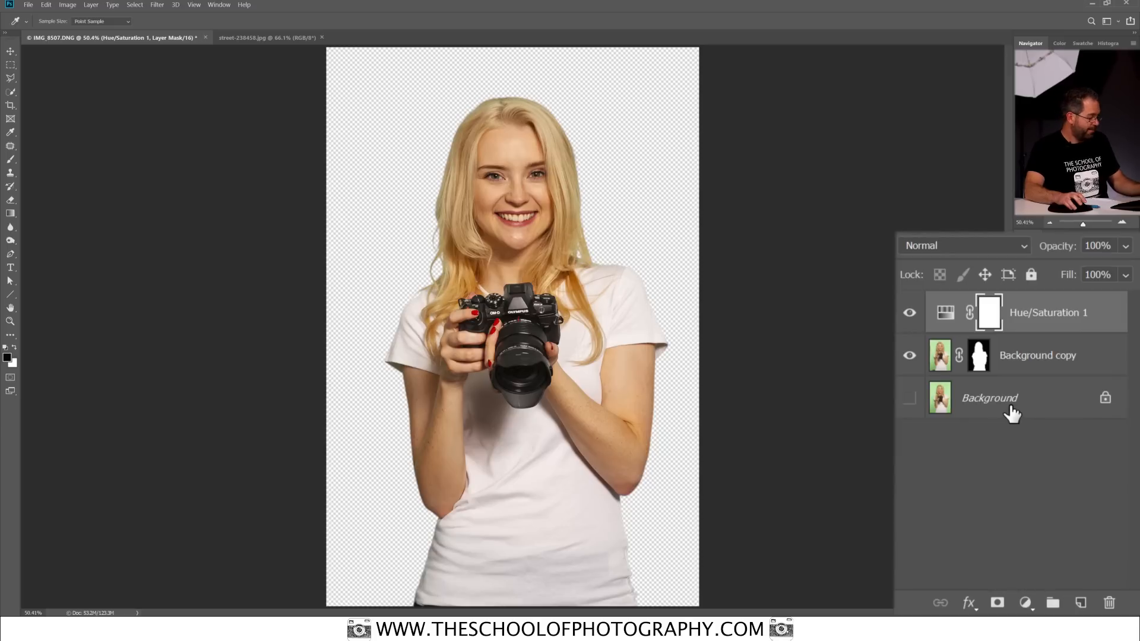
left_click(909, 399, "alt")
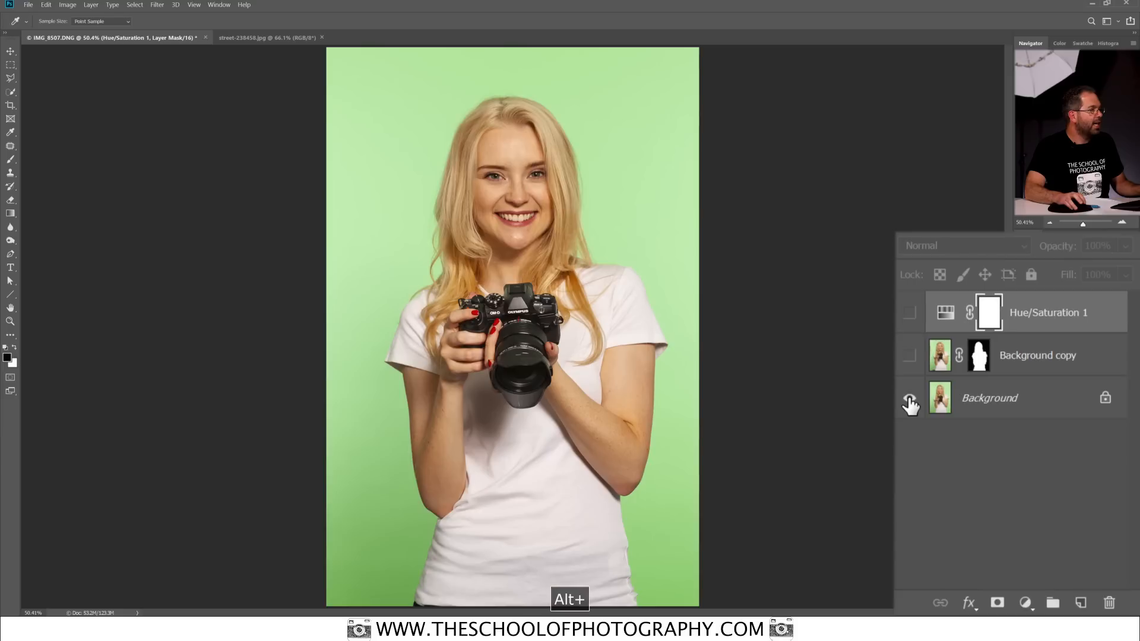
left_click(909, 401, "alt")
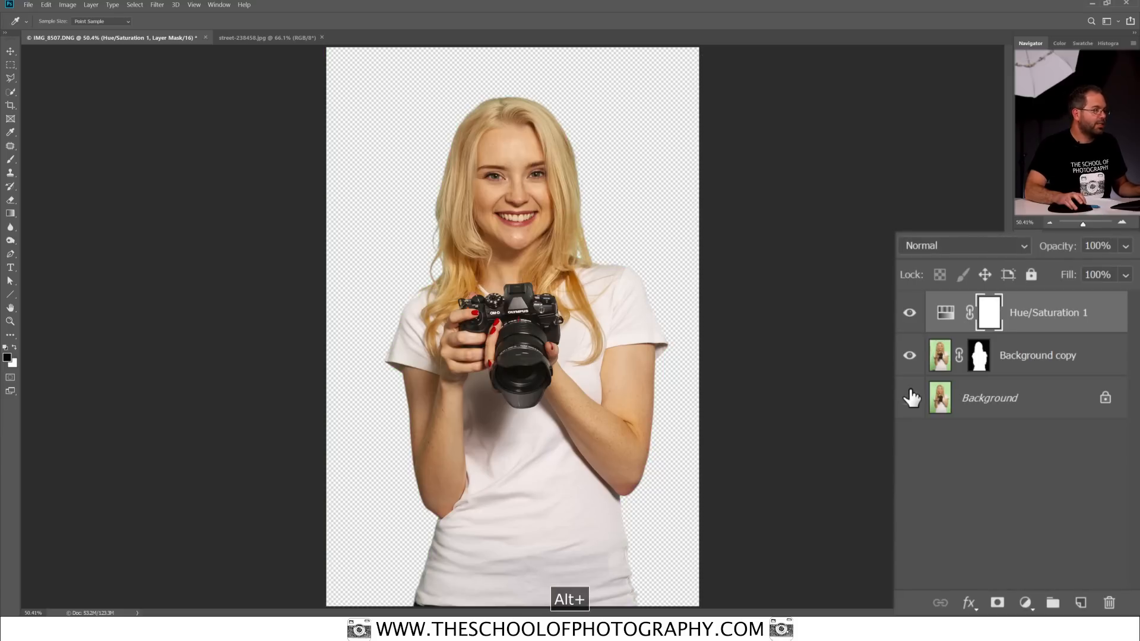
left_click(909, 398, "alt")
left_click(909, 399, "alt")
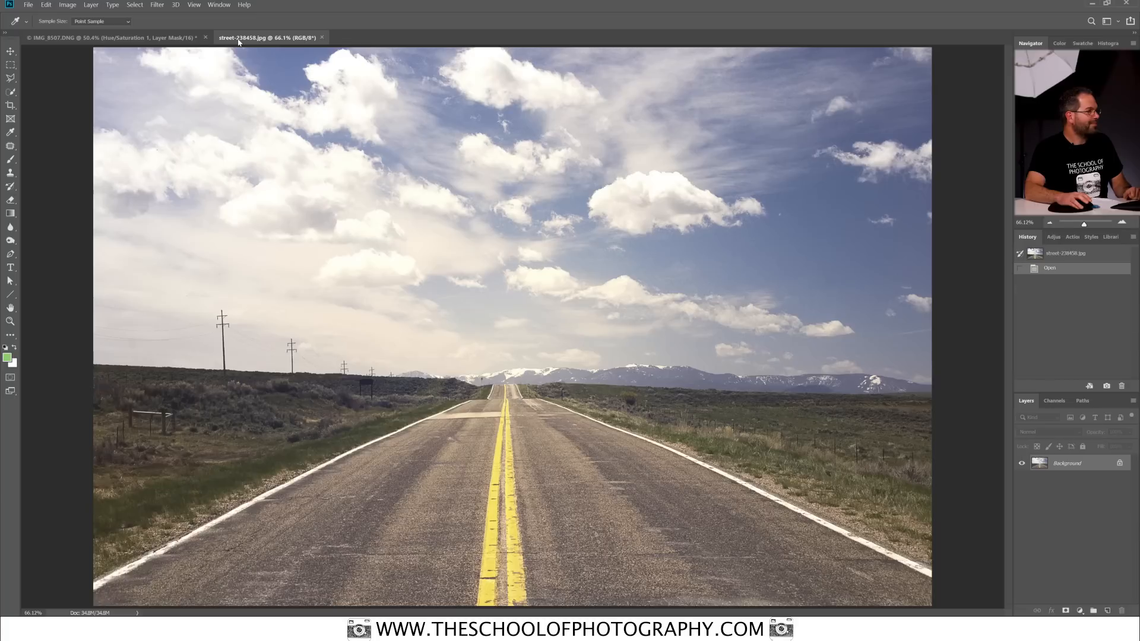
Bring the woman's cutout layer into street-238458.jpg, accept the differing bit depth and move her down until her whole head shows.
left_click(239, 39)
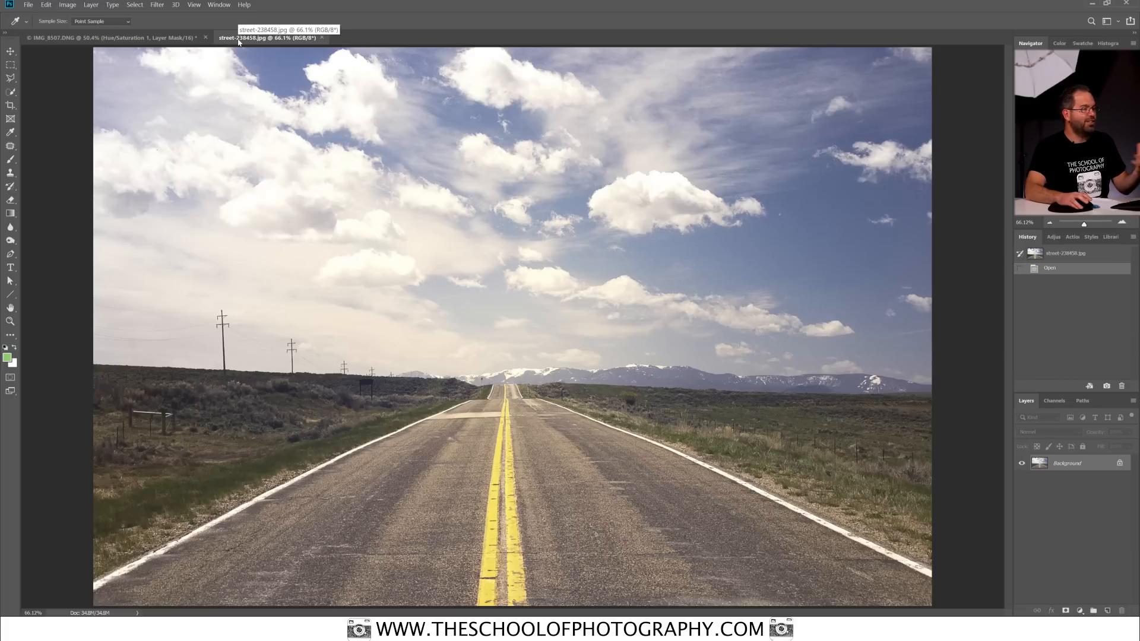
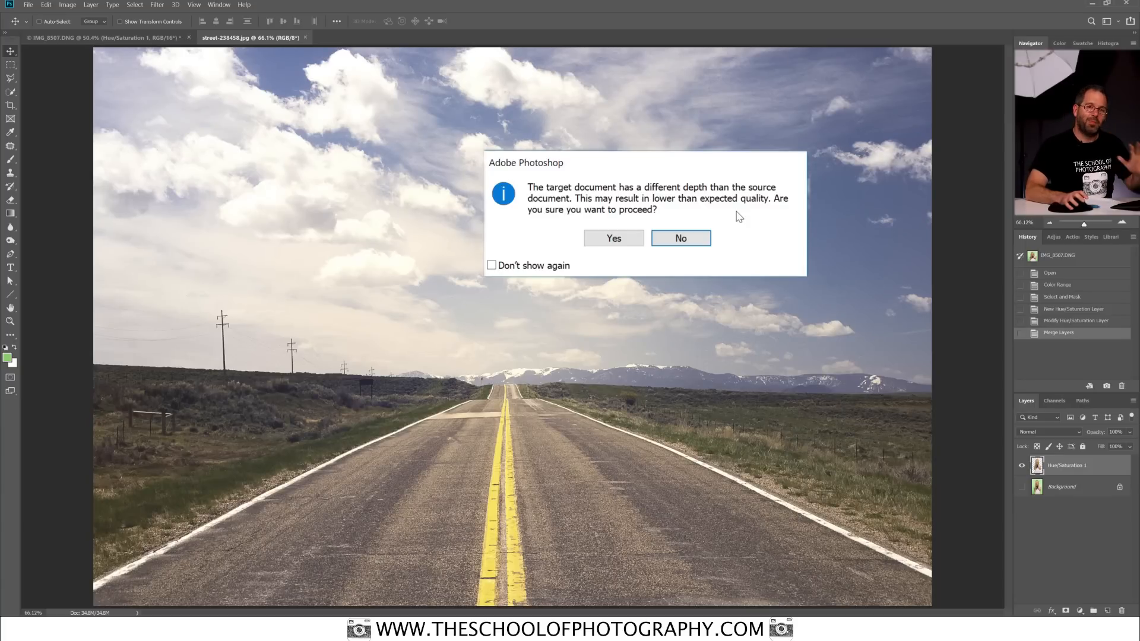
left_click(623, 241)
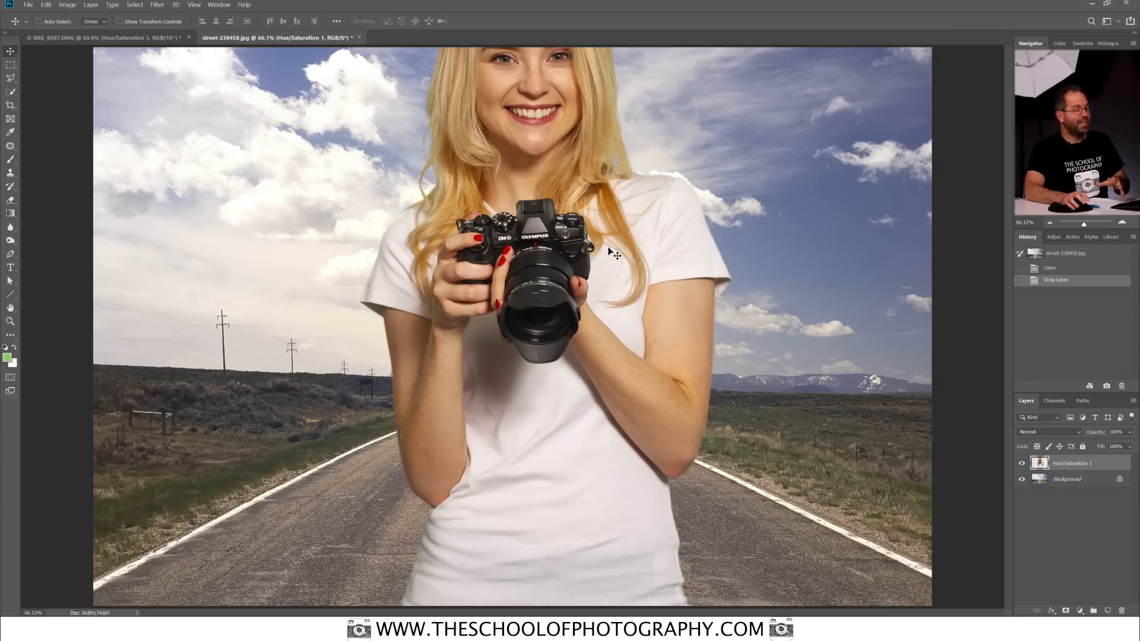
left_click_drag(533, 131, 553, 293)
Scale the woman proportionally to about 69% and place her centred on the road, with her body cut off at the photo's lower edge.
key("ctrl+t")
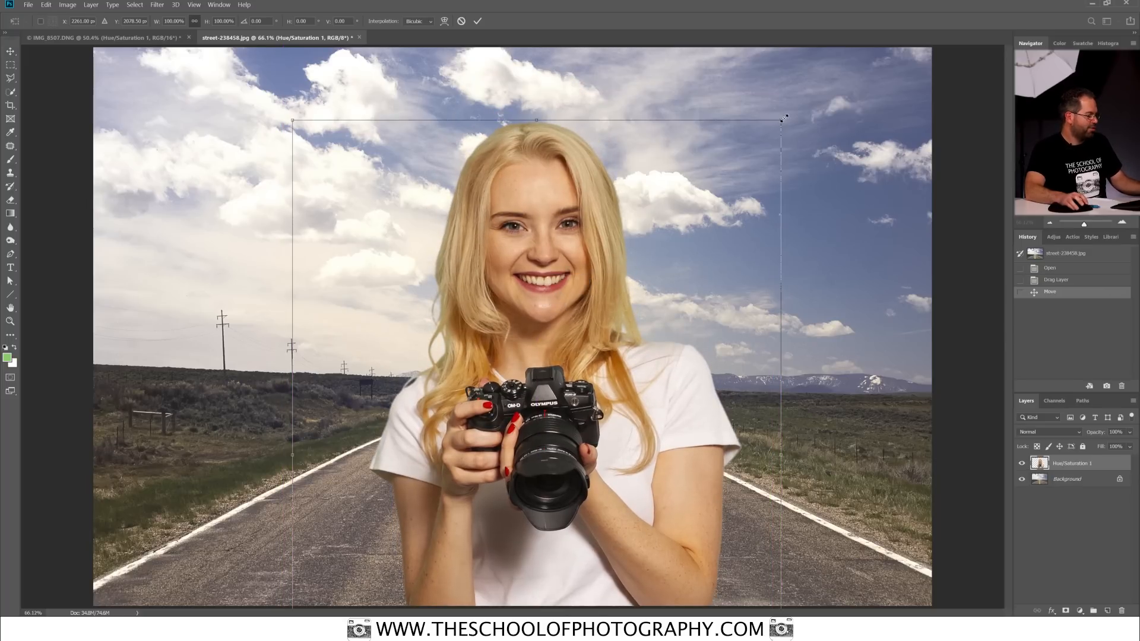
left_click_drag(781, 119, 575, 401)
left_click_drag(550, 438, 623, 259)
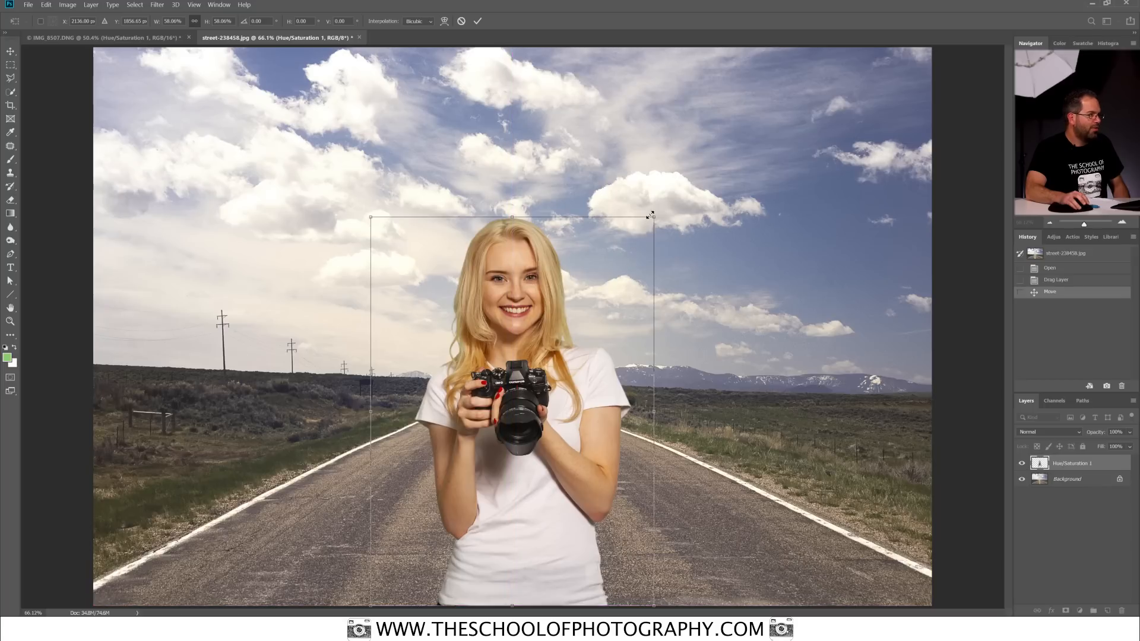
left_click_drag(654, 216, 710, 140)
left_click_drag(563, 269, 537, 270)
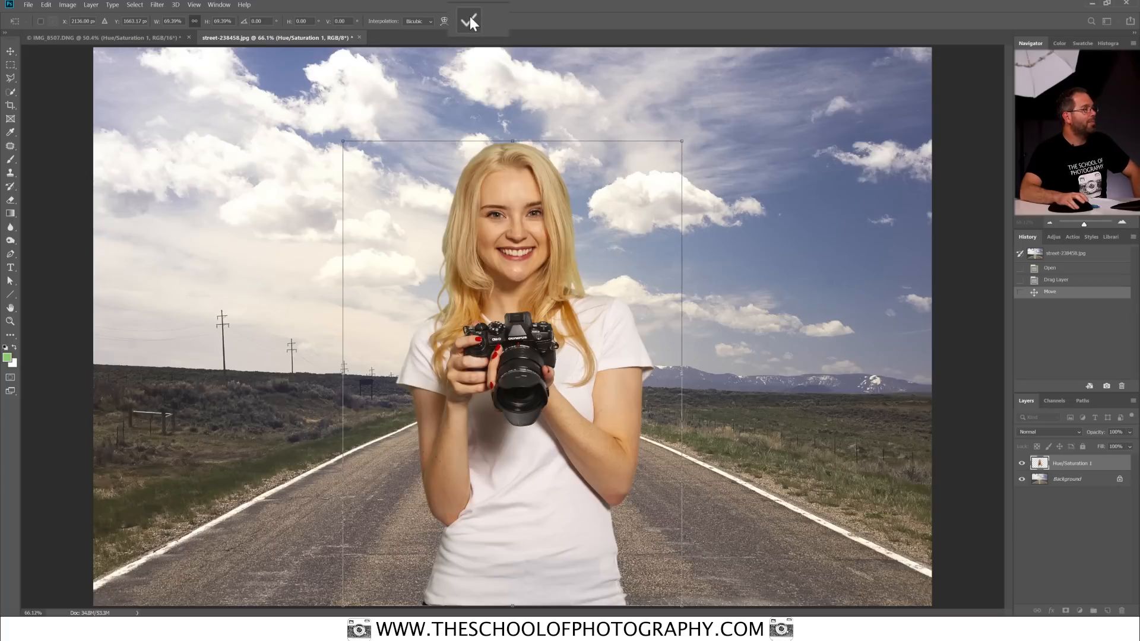
left_click(471, 23)
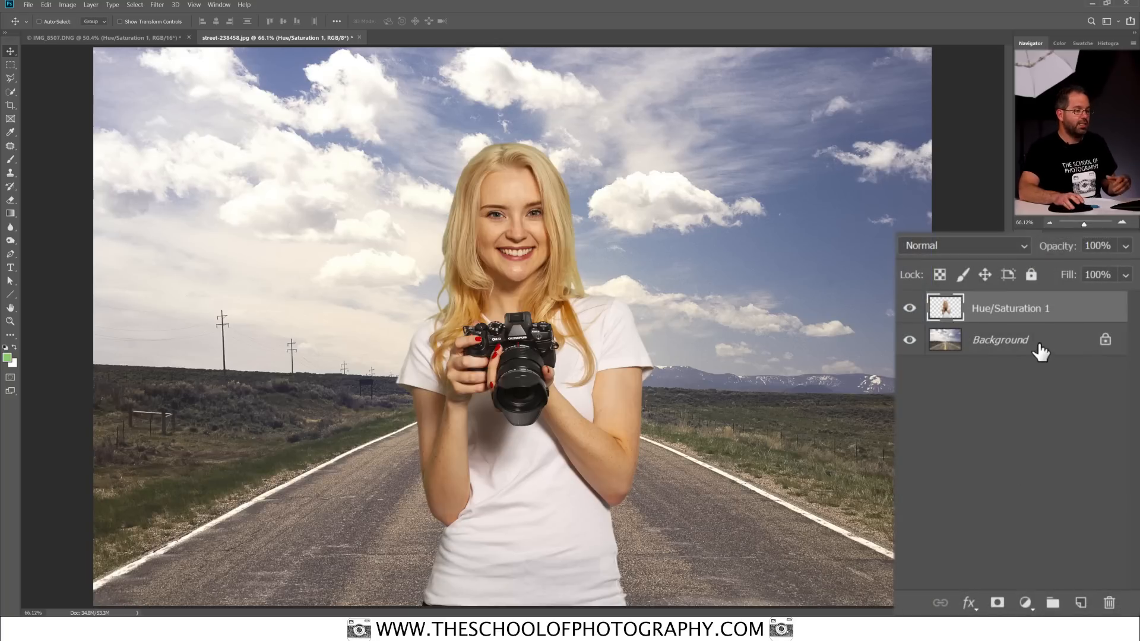
Convert the road photo's Background layer to a Smart Object.
left_click(1040, 352)
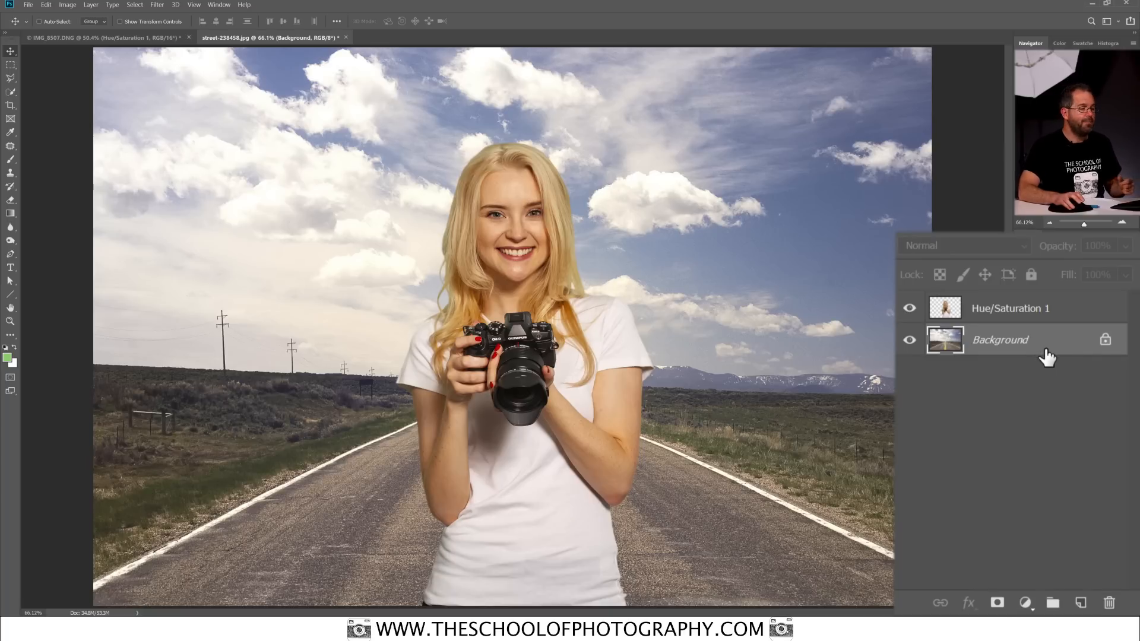
right_click(1053, 345)
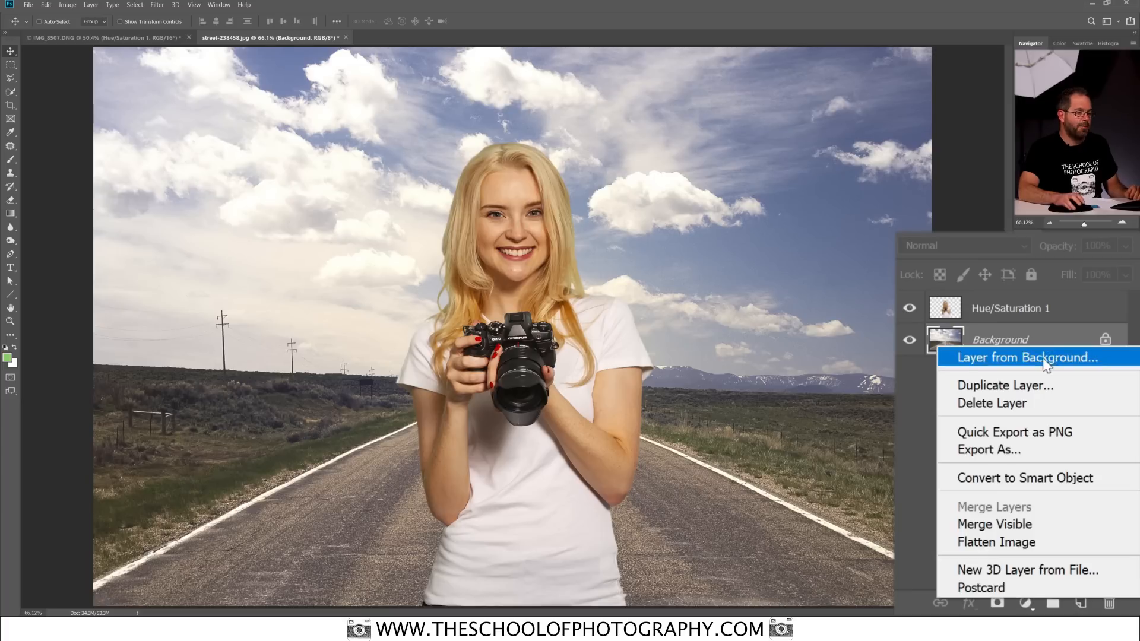
left_click(1026, 480)
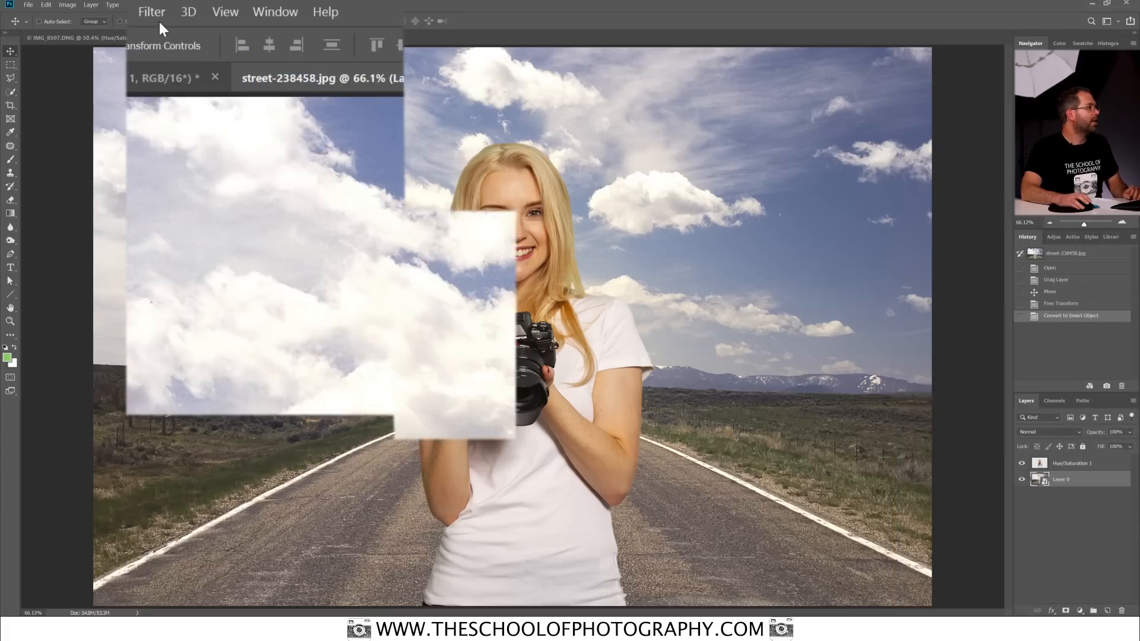
Apply a Gaussian Blur smart filter with a 7.6-pixel radius to the road layer.
left_click(157, 5)
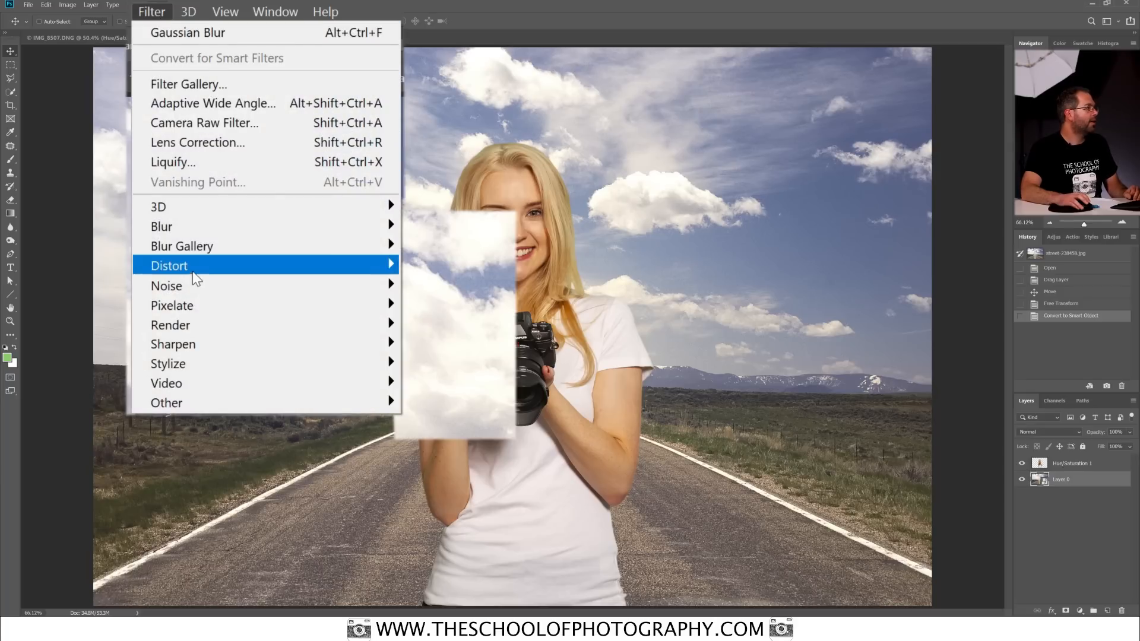
mouse_move(178, 229)
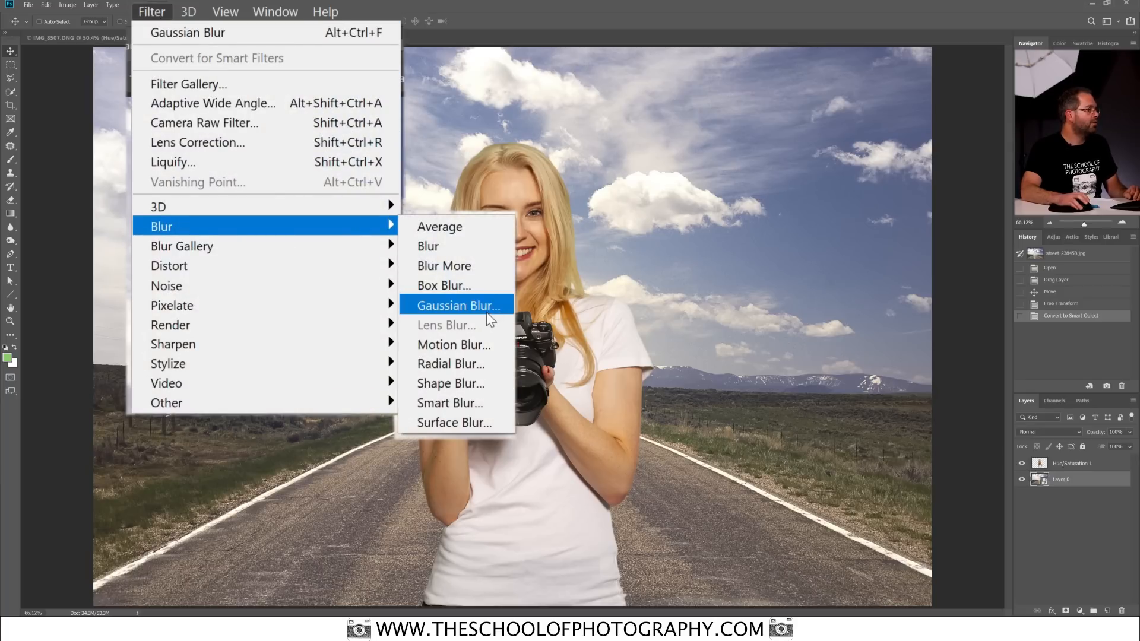
left_click(457, 305)
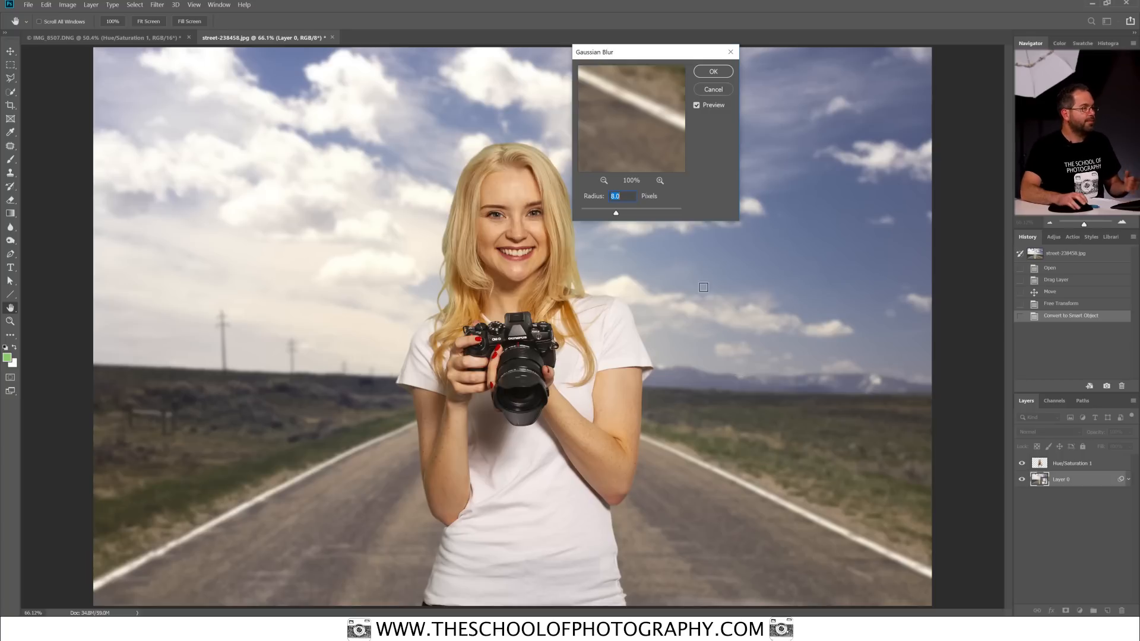
mouse_move(615, 213)
left_mouse_down()
mouse_move(603, 215)
mouse_move(616, 216)
left_mouse_up()
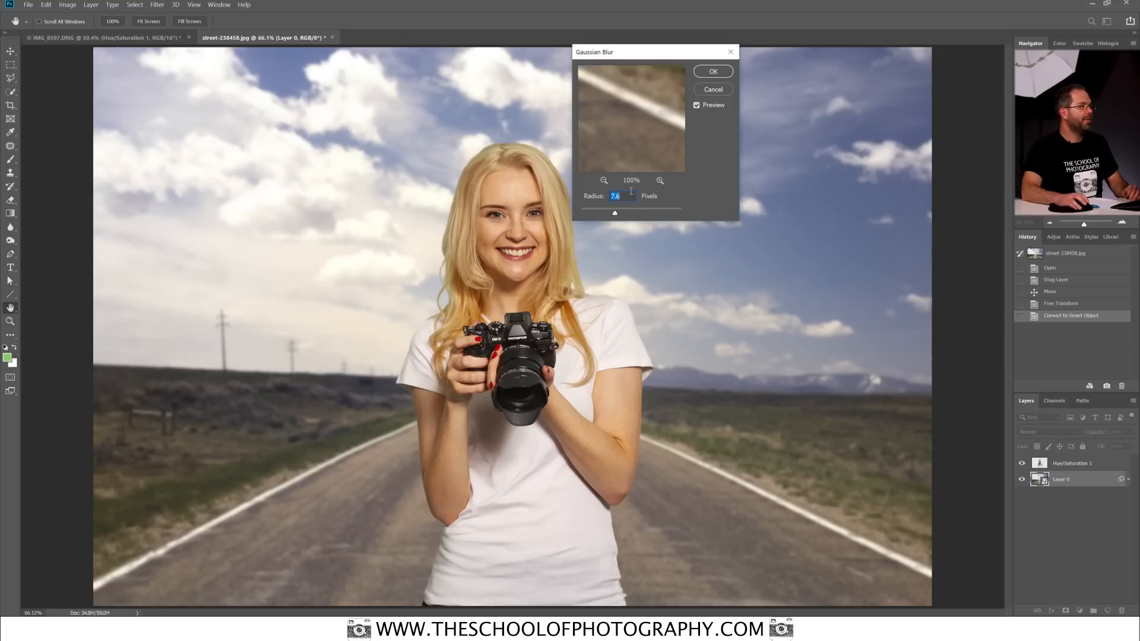
left_click(706, 72)
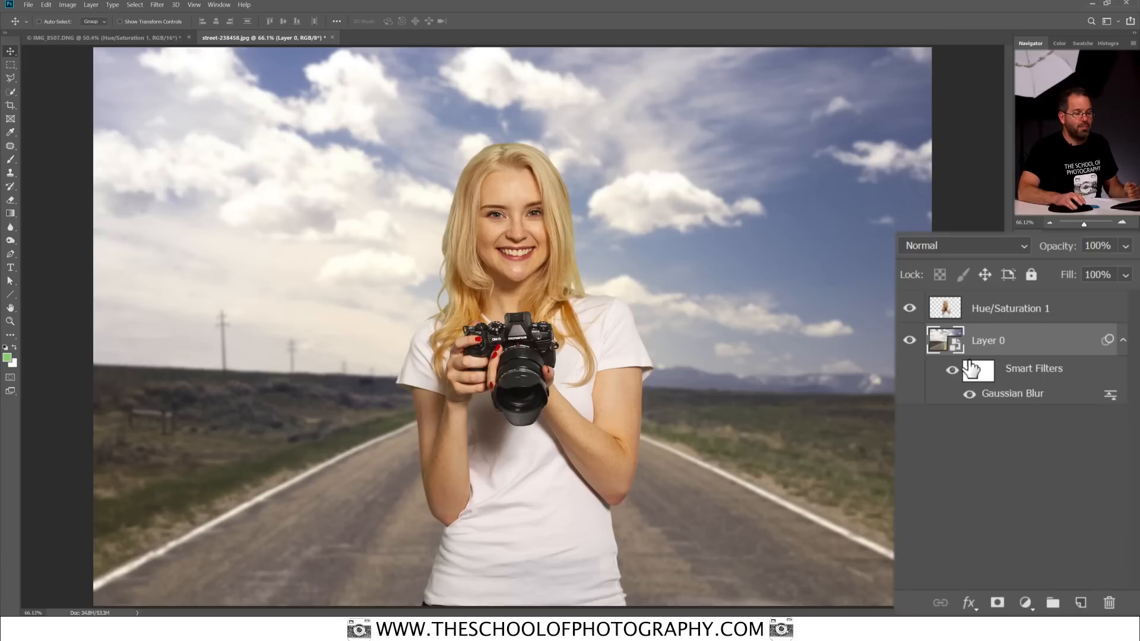
Select the road layer's Smart Filters mask and ready the Gradient tool with black as foreground and white as background colour.
left_click(981, 373)
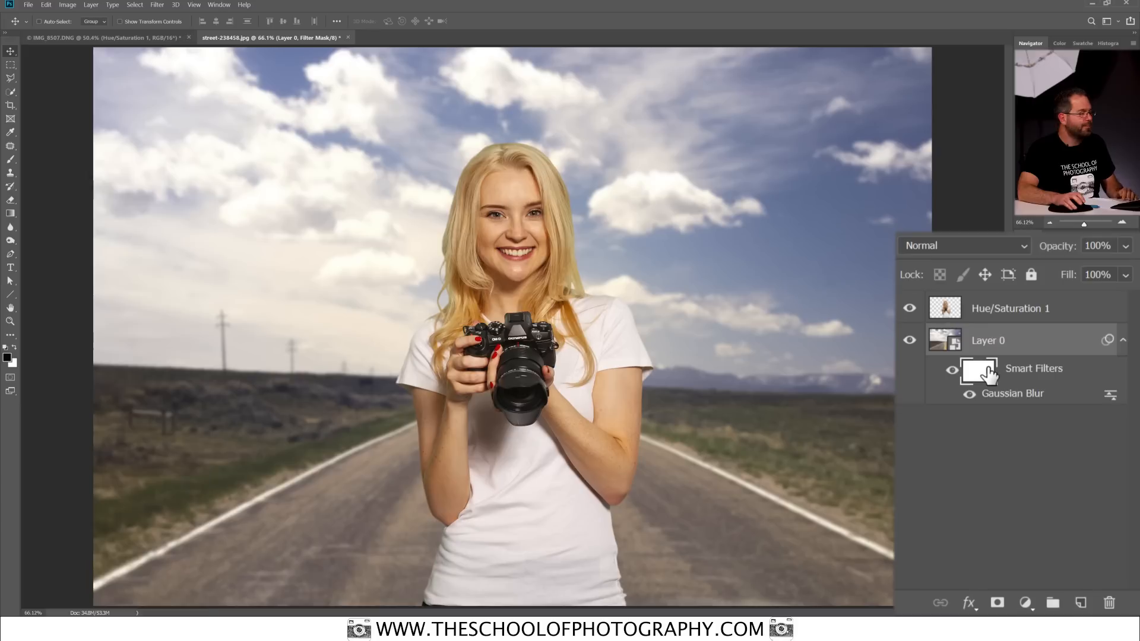
left_click(25, 389)
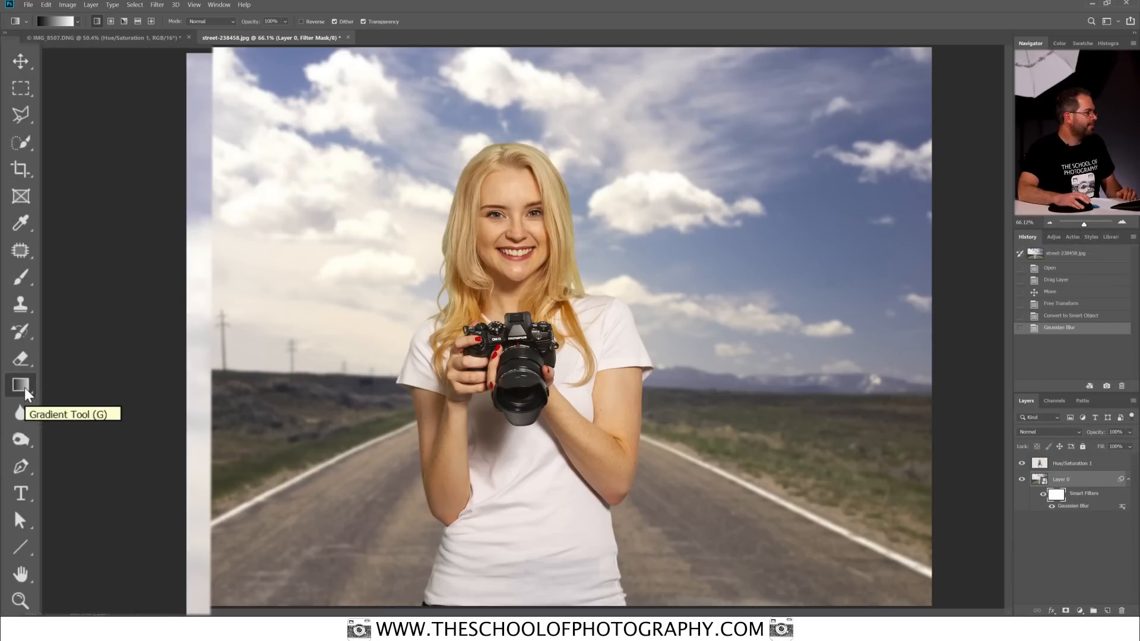
scroll(18, 416, "down", 4)
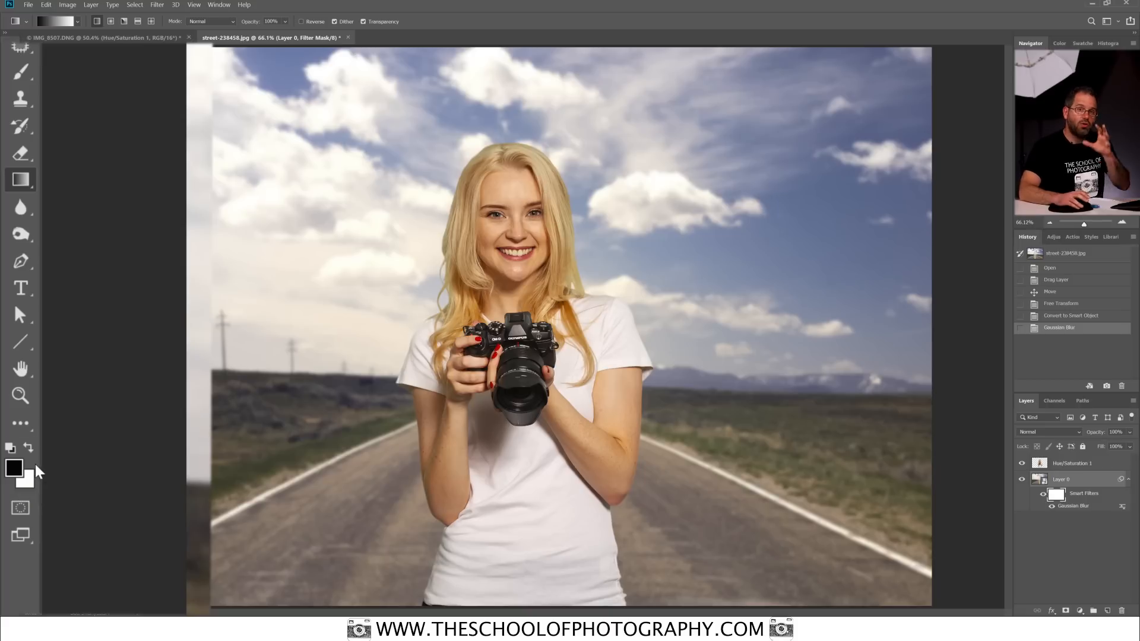
key("x")
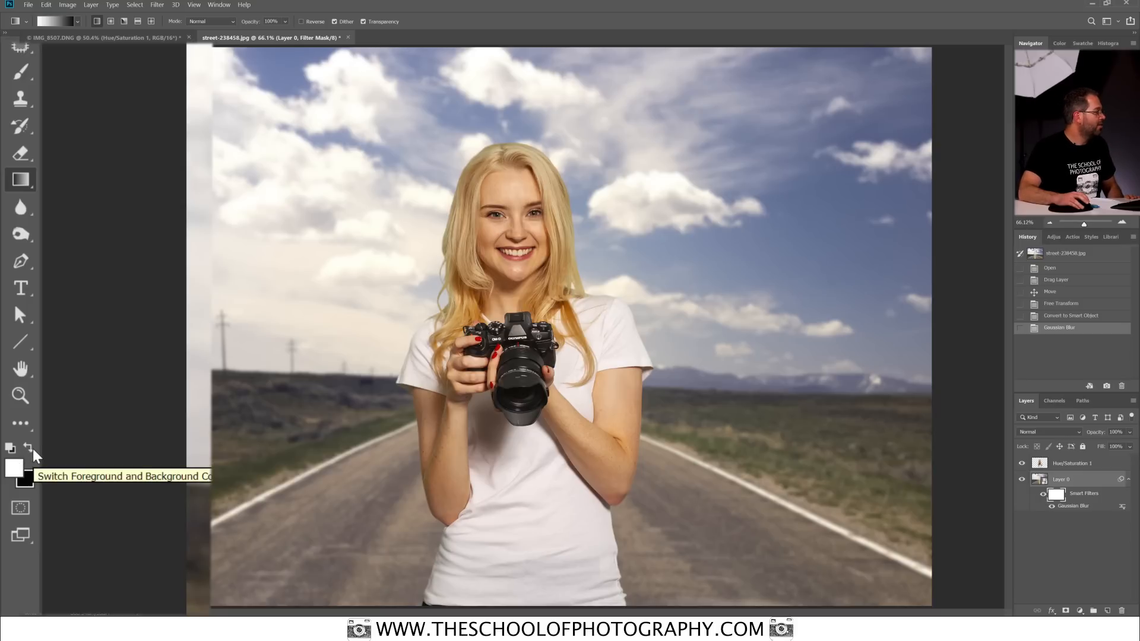
left_click(33, 450)
left_click(32, 450)
left_click(32, 450)
left_click(32, 450)
left_click(33, 450)
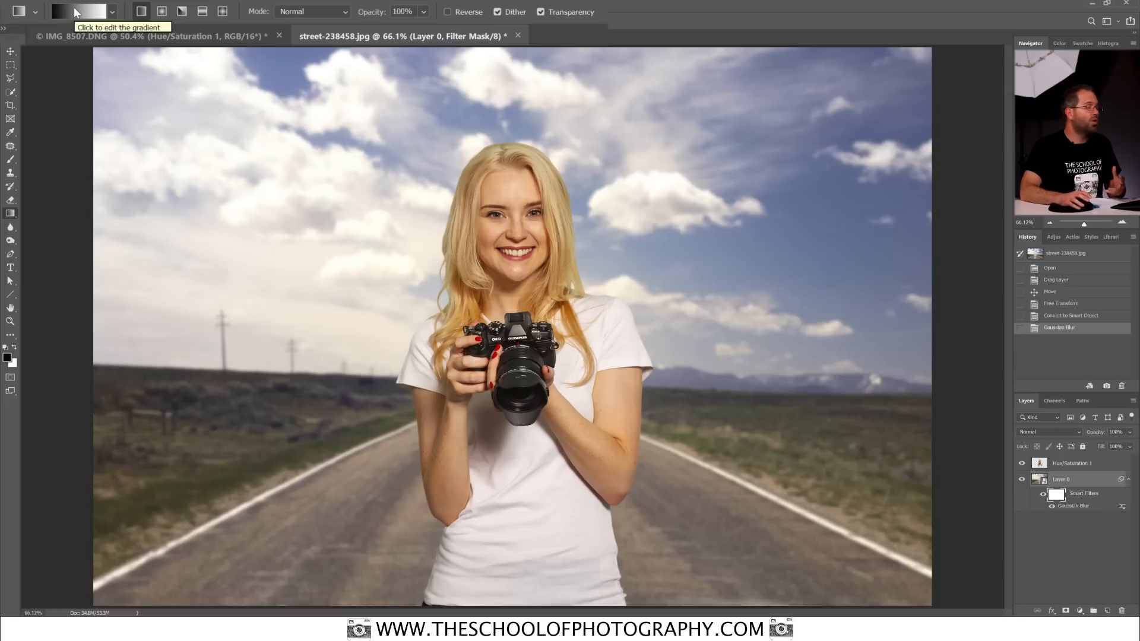
Draw a linear black-to-white gradient on the filter mask from the photo's lower edge up to the woman's camera.
left_click(111, 12)
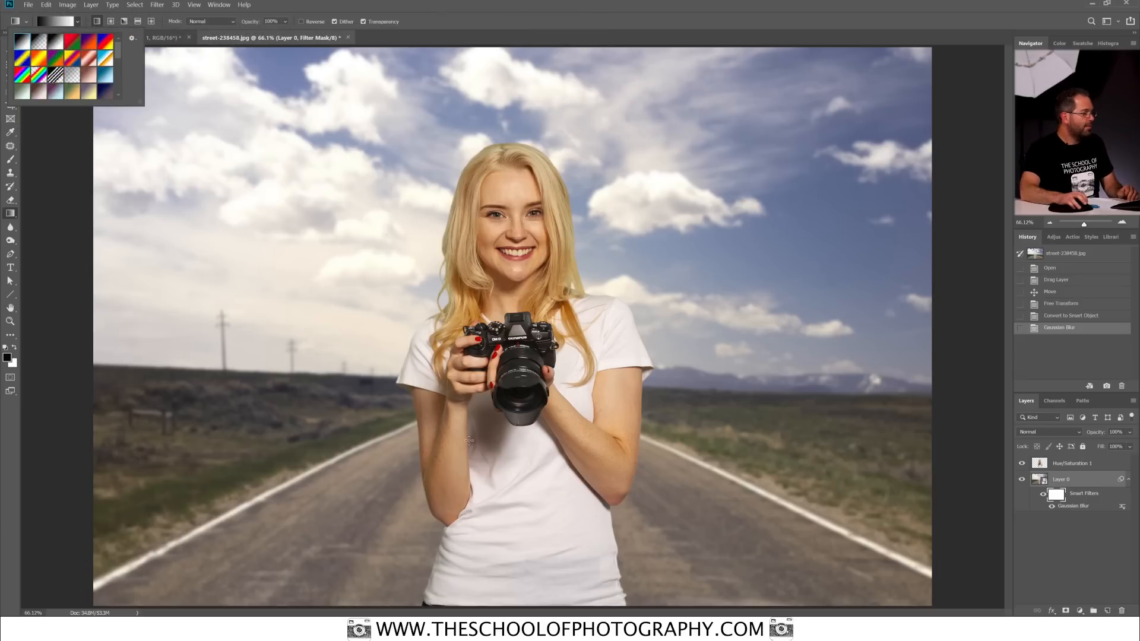
left_click(523, 607)
left_click_drag(522, 604, 522, 314)
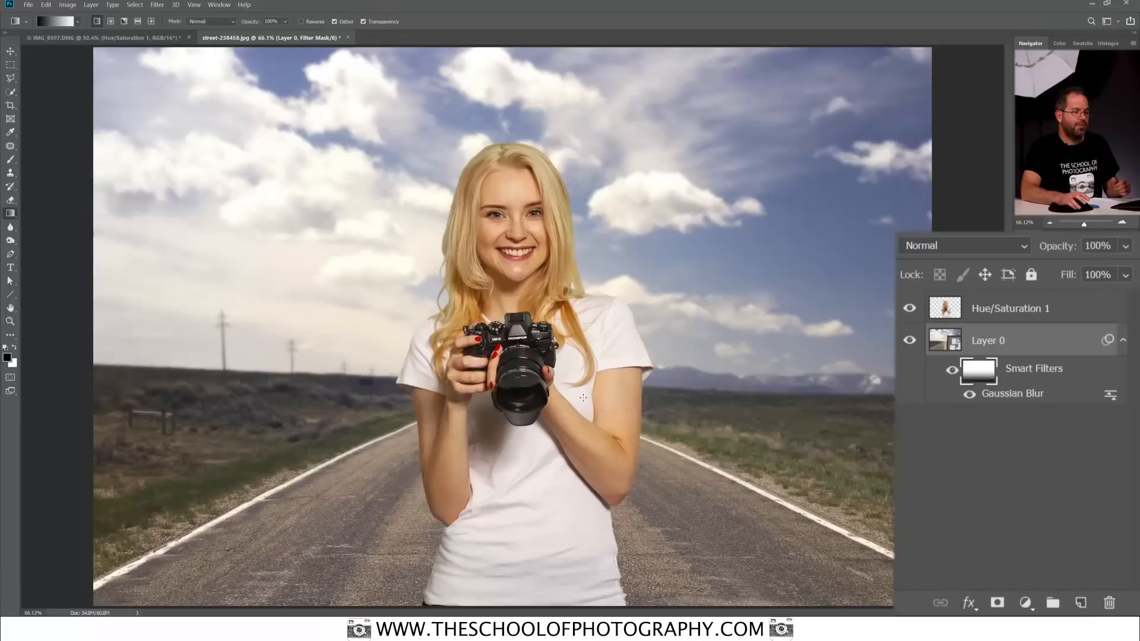
Add a Curves adjustment layer above the woman's layer and clip it to that layer.
left_click(1072, 310)
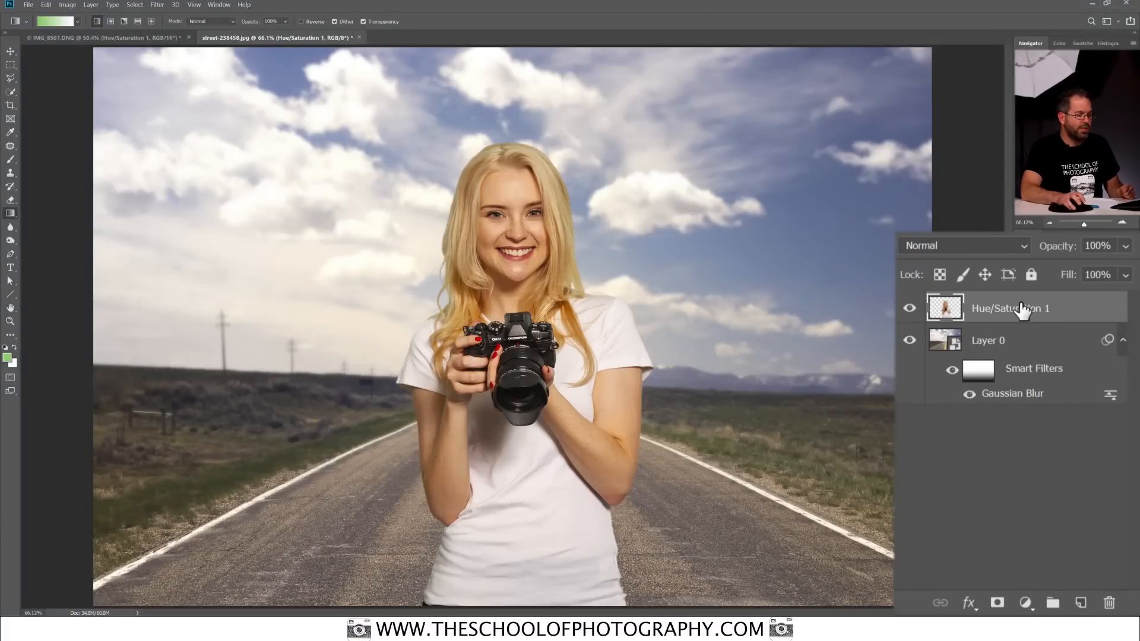
left_click(1025, 603)
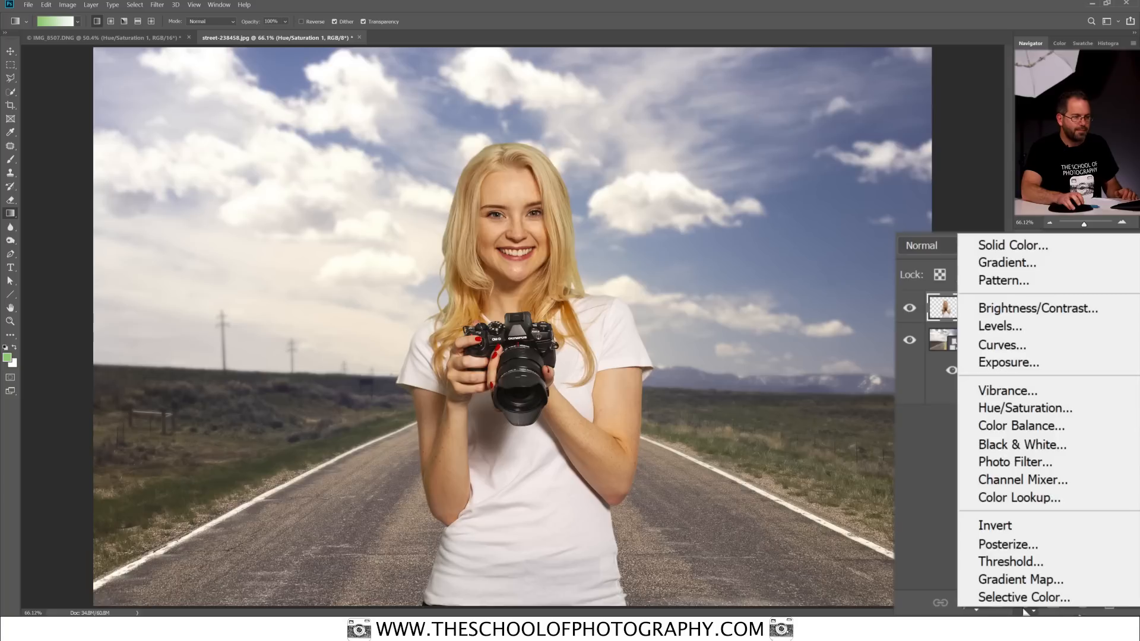
left_click(1006, 349)
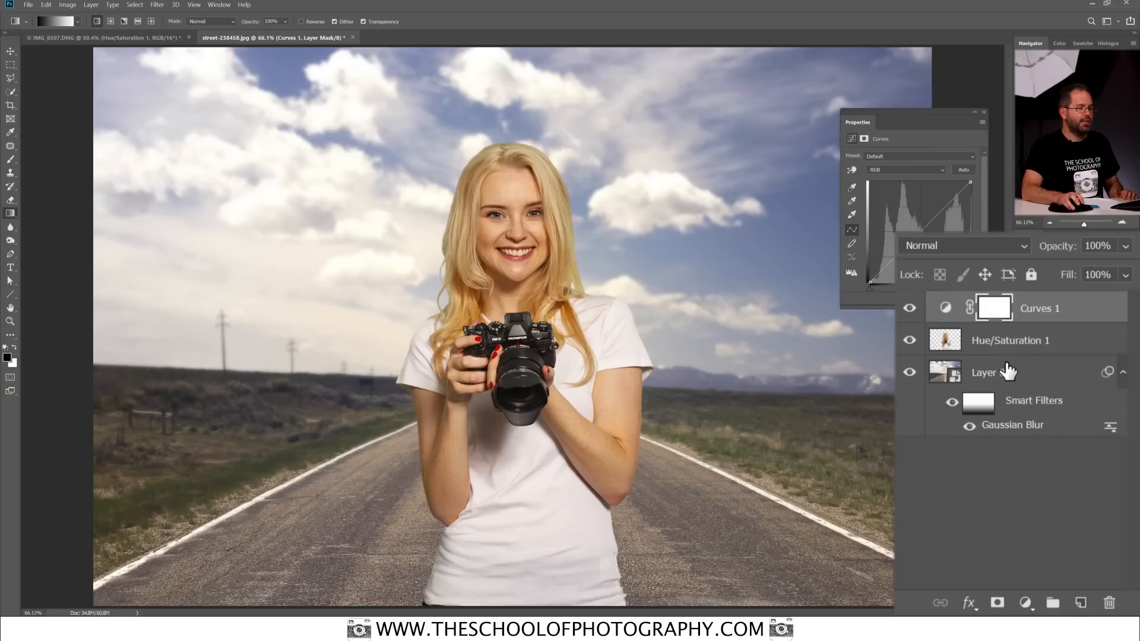
right_click(1120, 518)
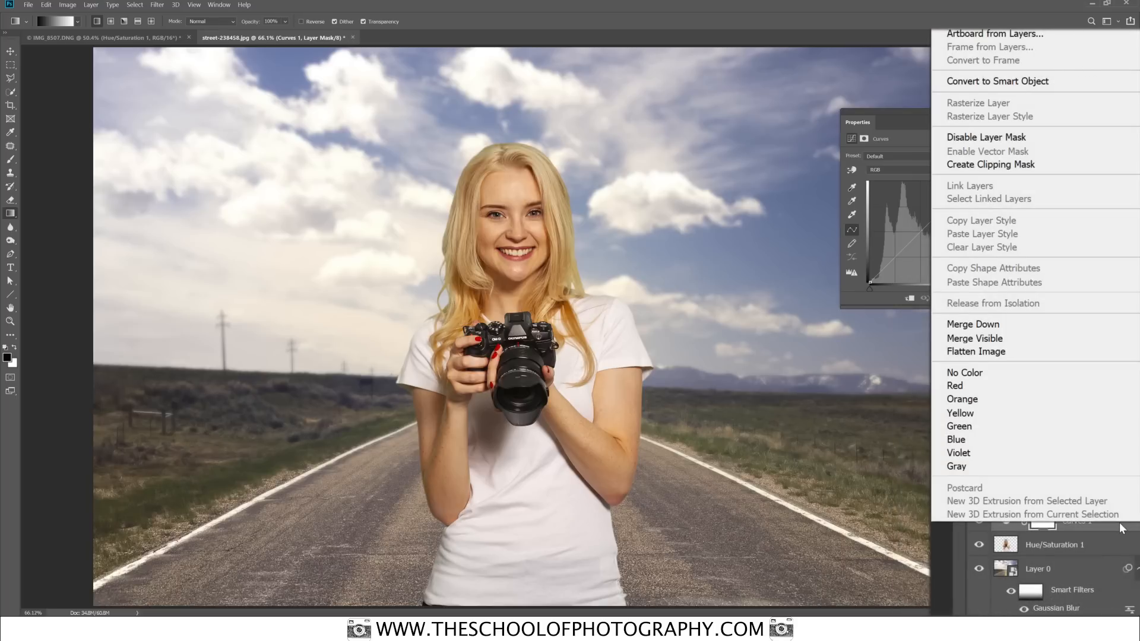
left_click(1037, 166)
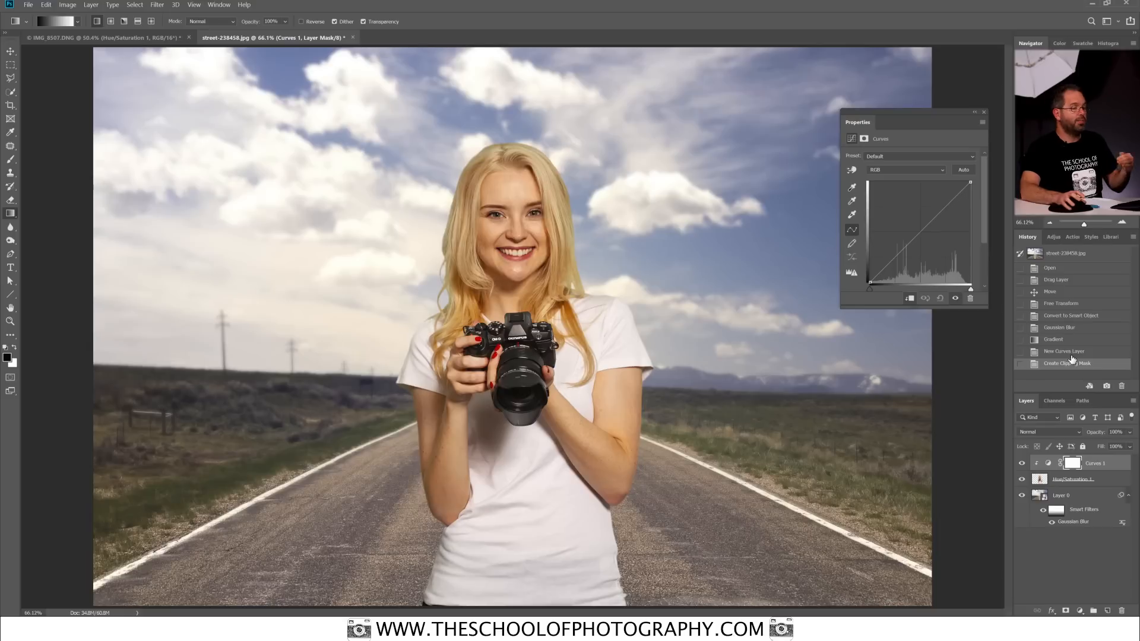
Lower the Blue channel curve slightly in the shadows and highlights to warm the woman's colours, and close the adjustment's properties.
left_click_drag(923, 137, 870, 67)
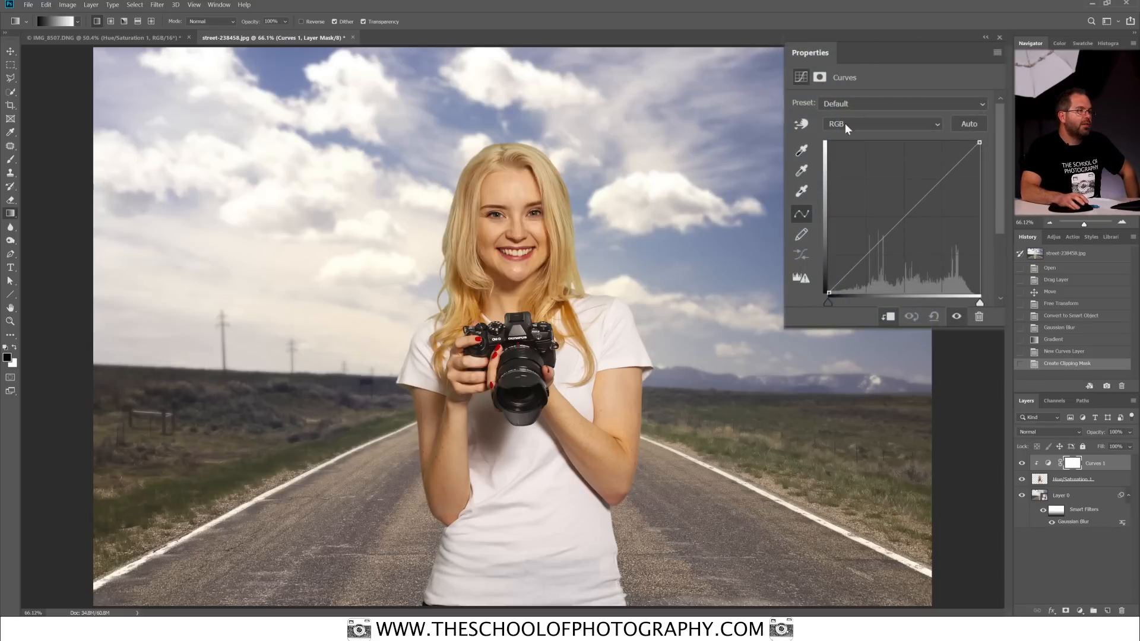
left_click(900, 123)
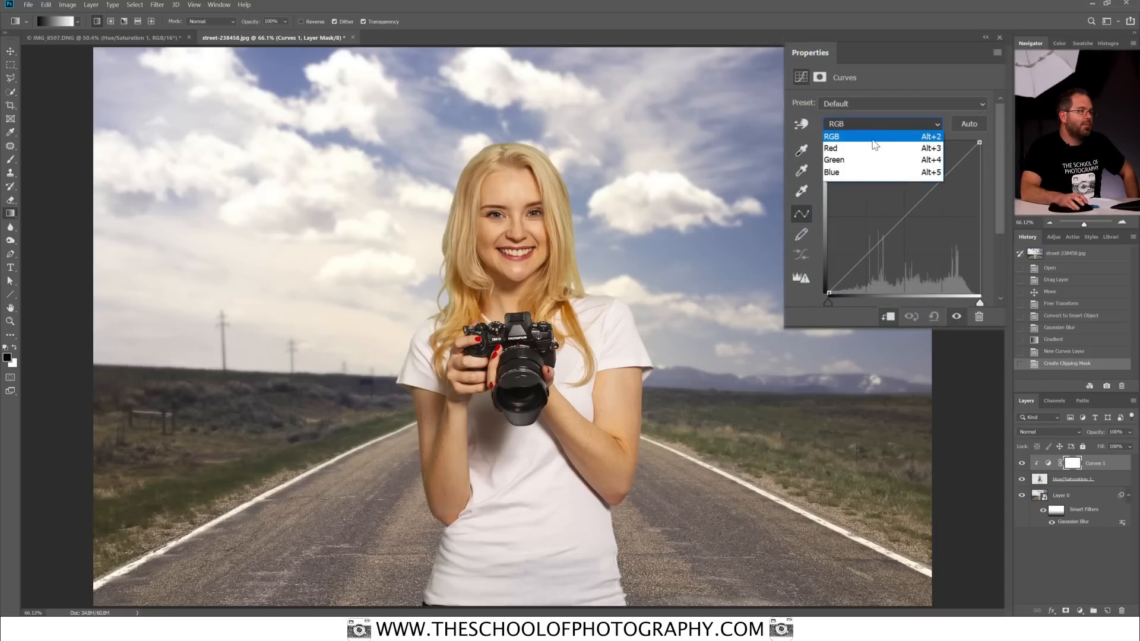
left_click(856, 172)
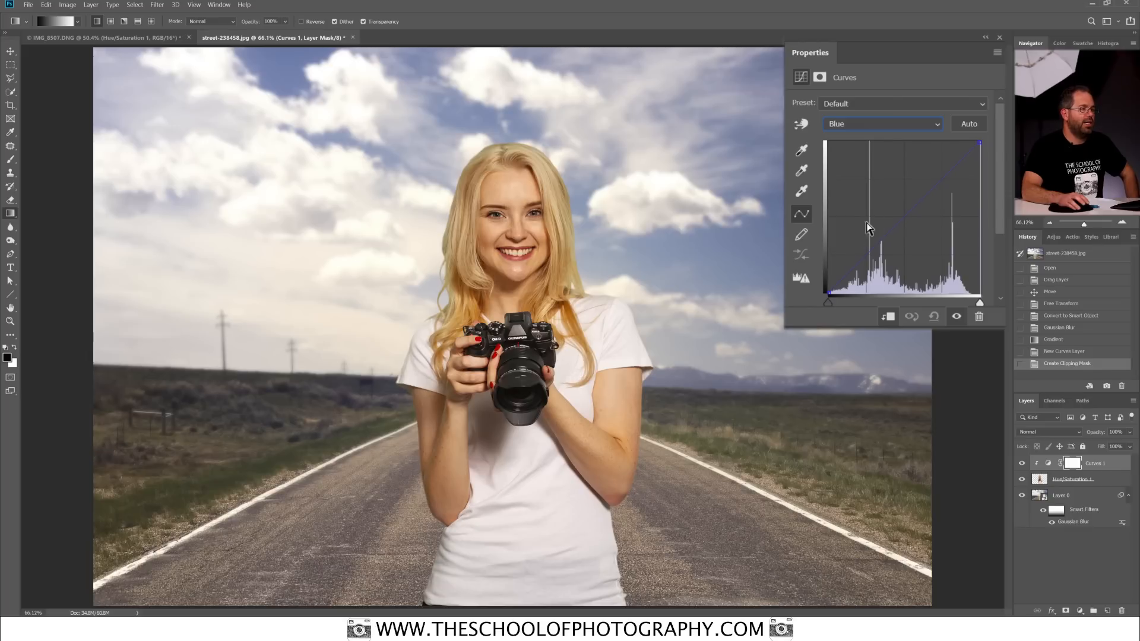
left_click(867, 254)
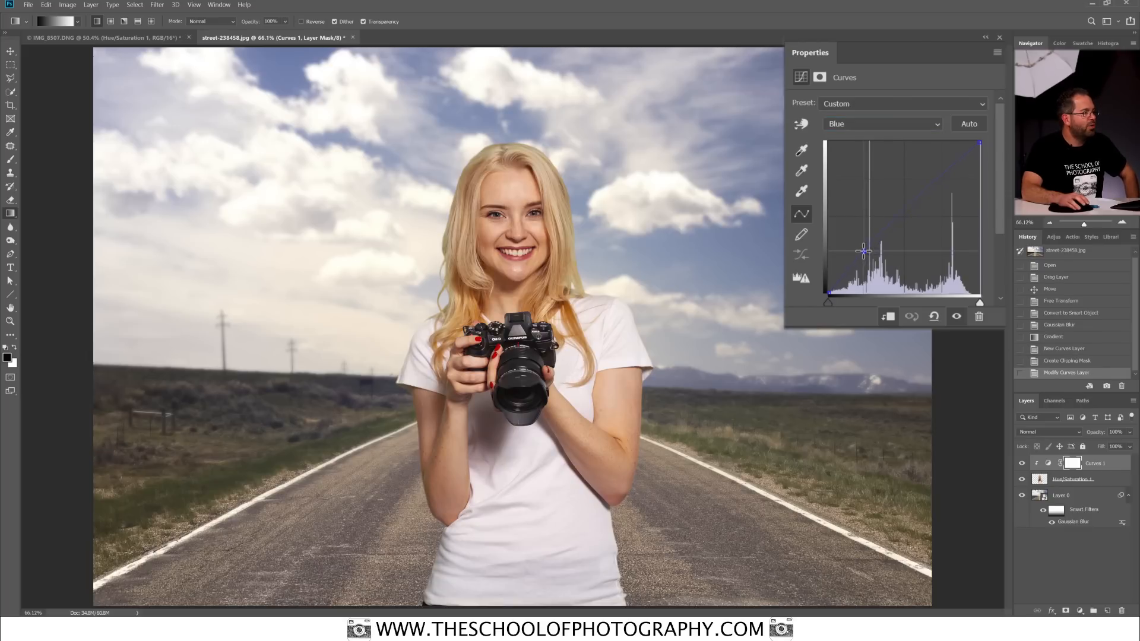
left_click_drag(861, 250, 866, 255)
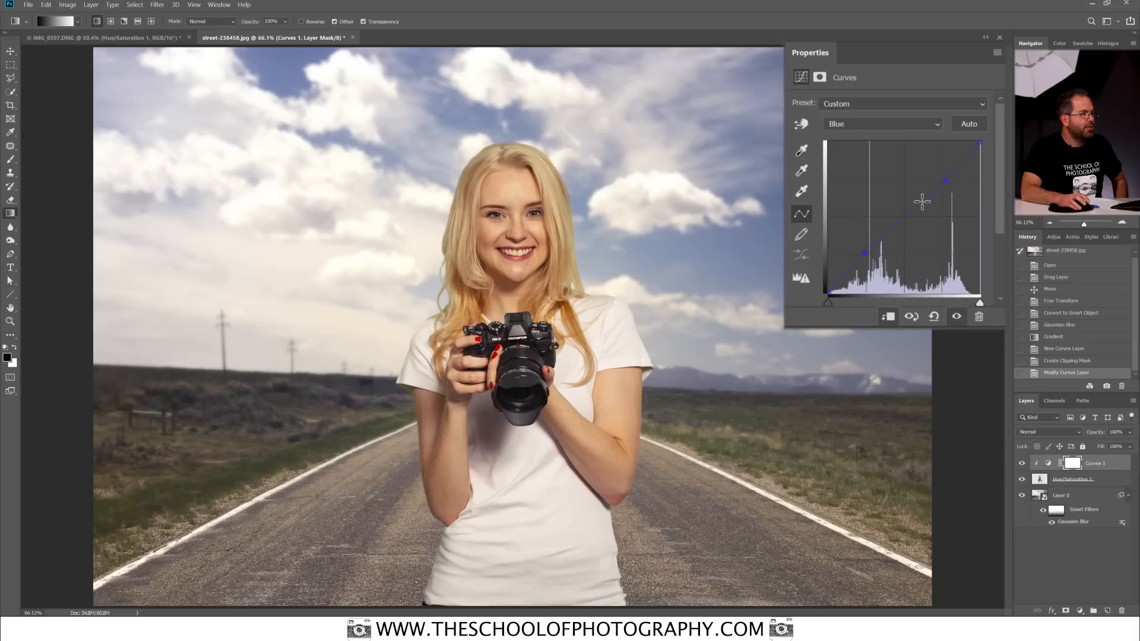
left_click_drag(945, 182, 948, 184)
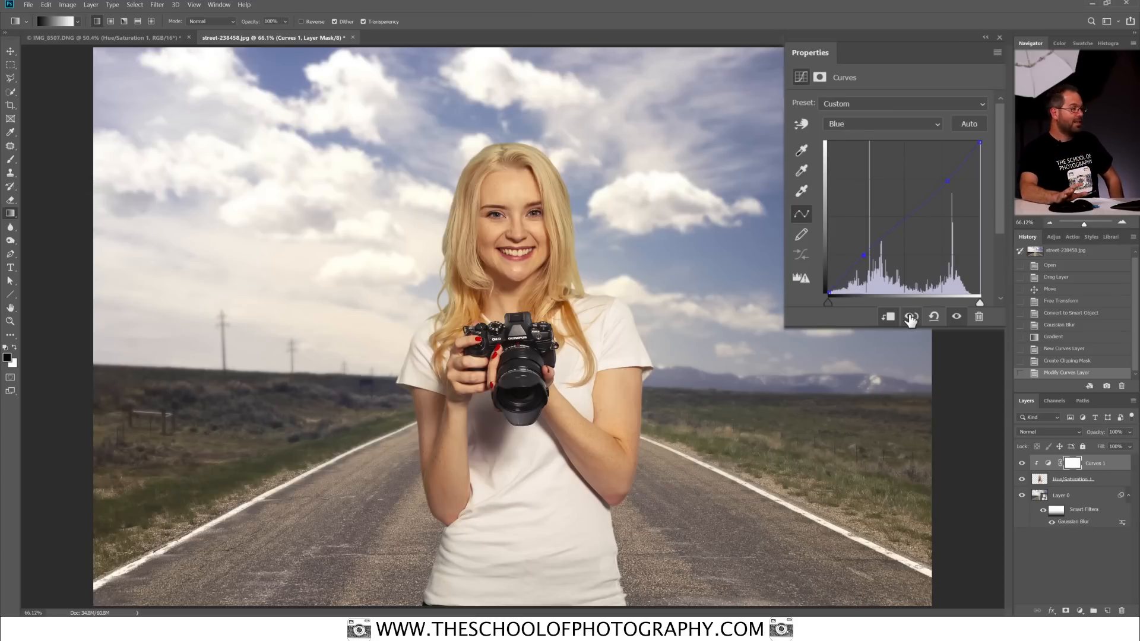
left_click(999, 37)
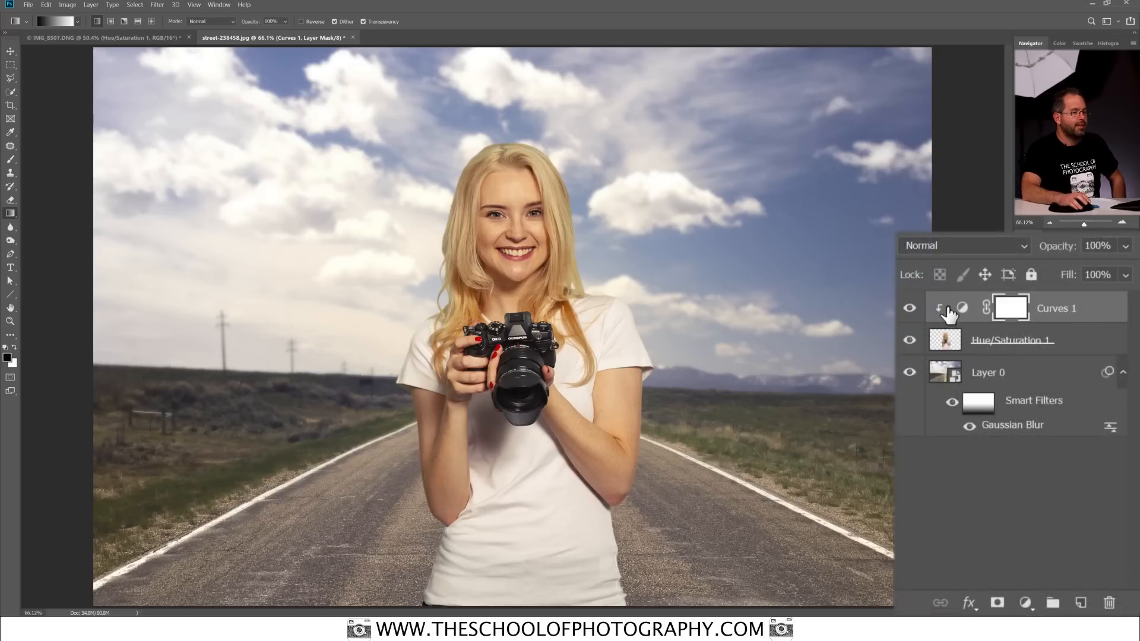
Compare the woman with and without the Curves adjustment by toggling its visibility, leaving it shown.
left_click(910, 308)
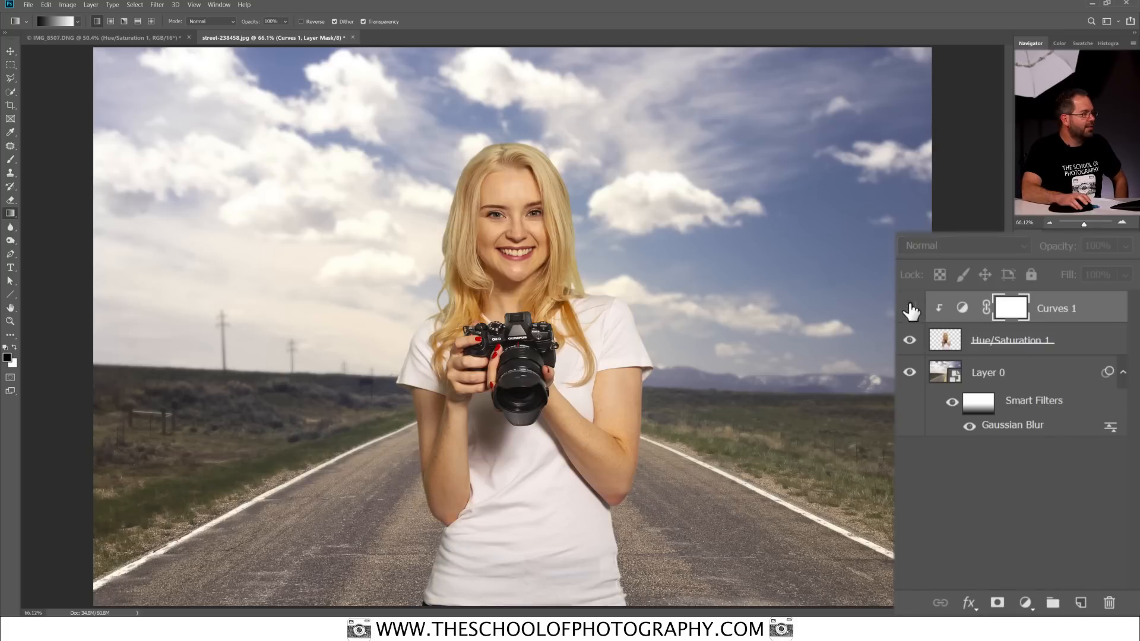
left_click(910, 309)
left_click(910, 308)
left_click(910, 309)
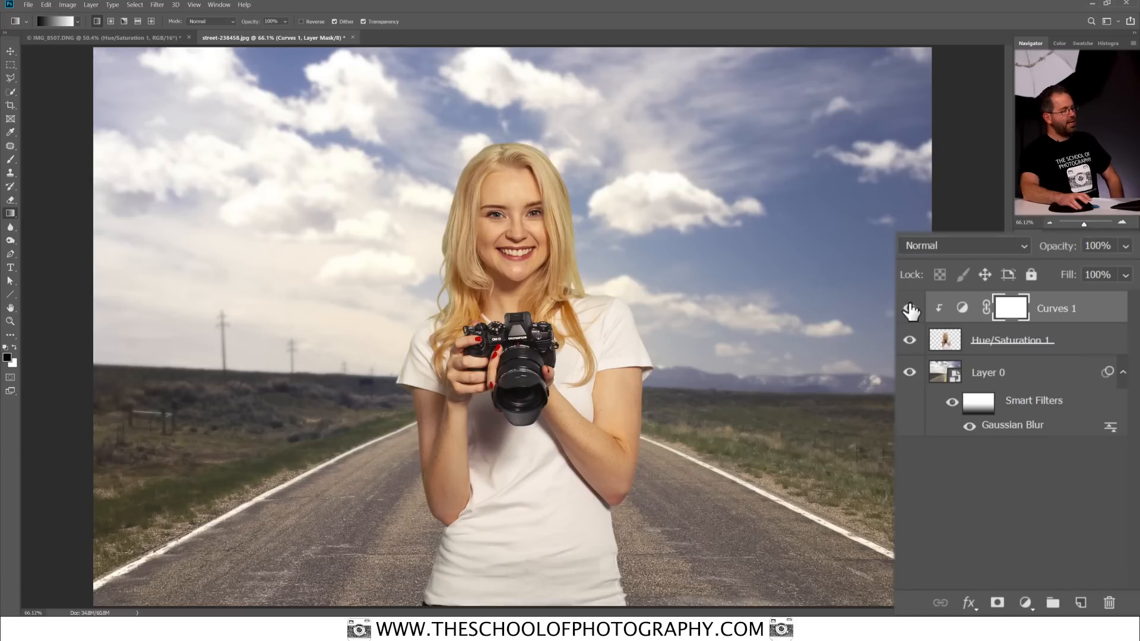